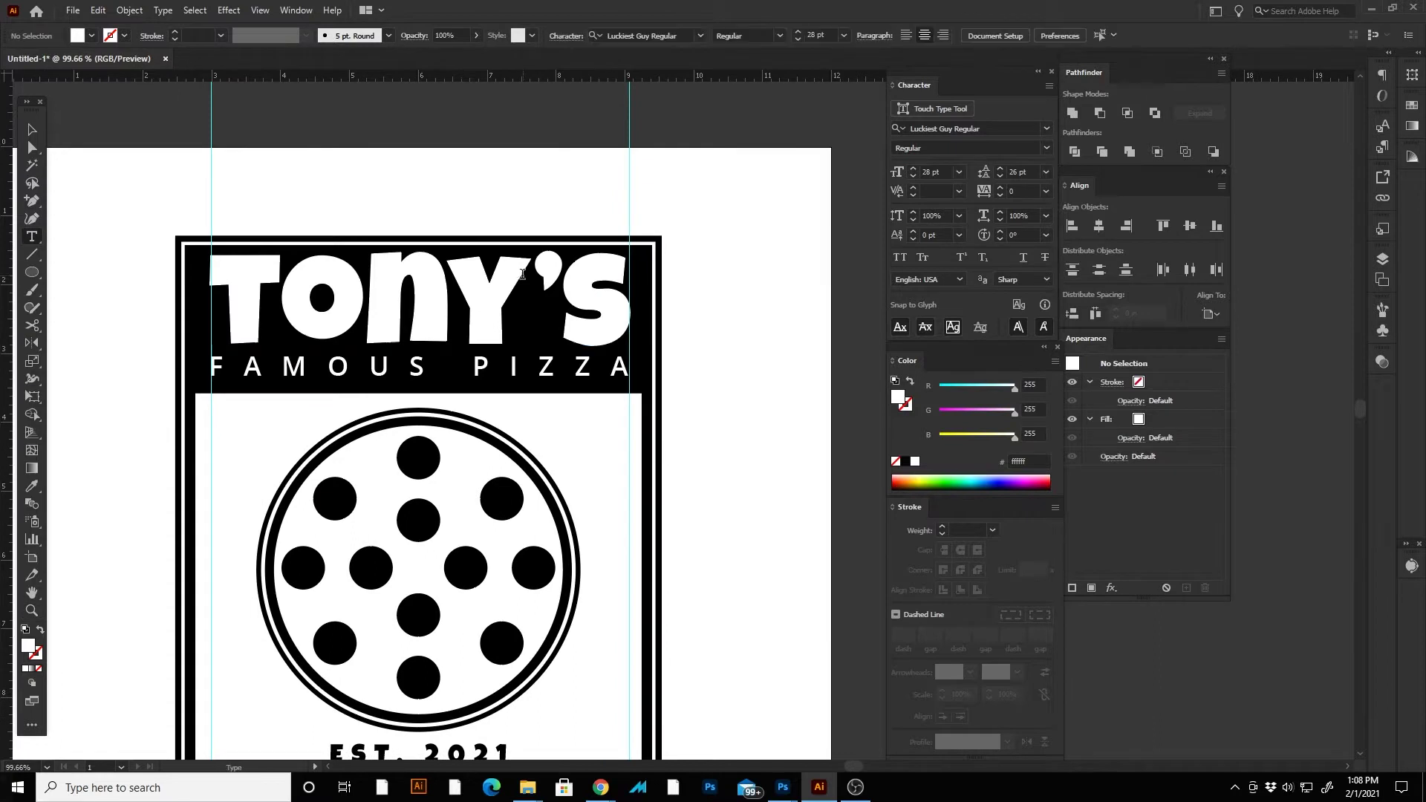
Step: Change the headline above FAMOUS PIZZA to read ROB'S
type("R")
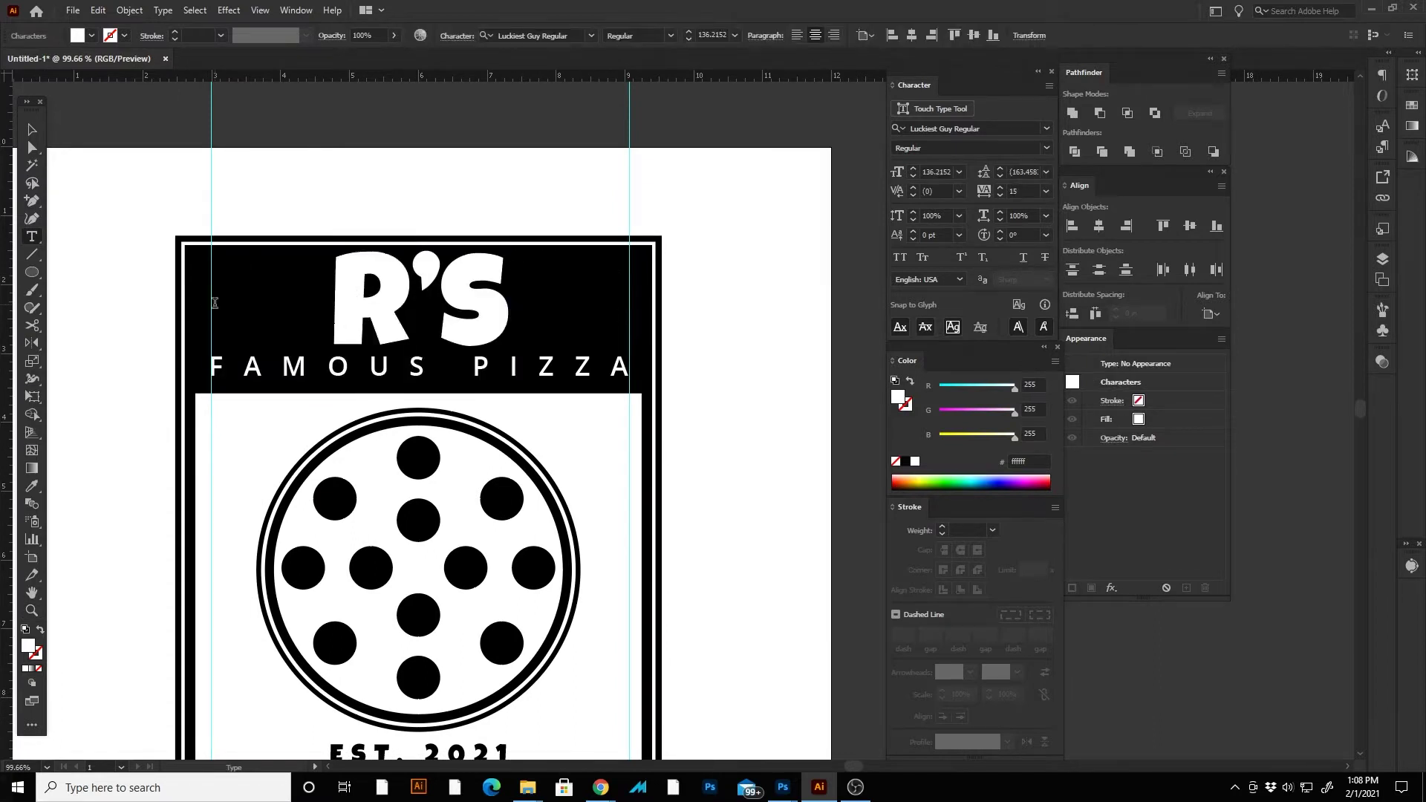
type("OB")
key("Escape")
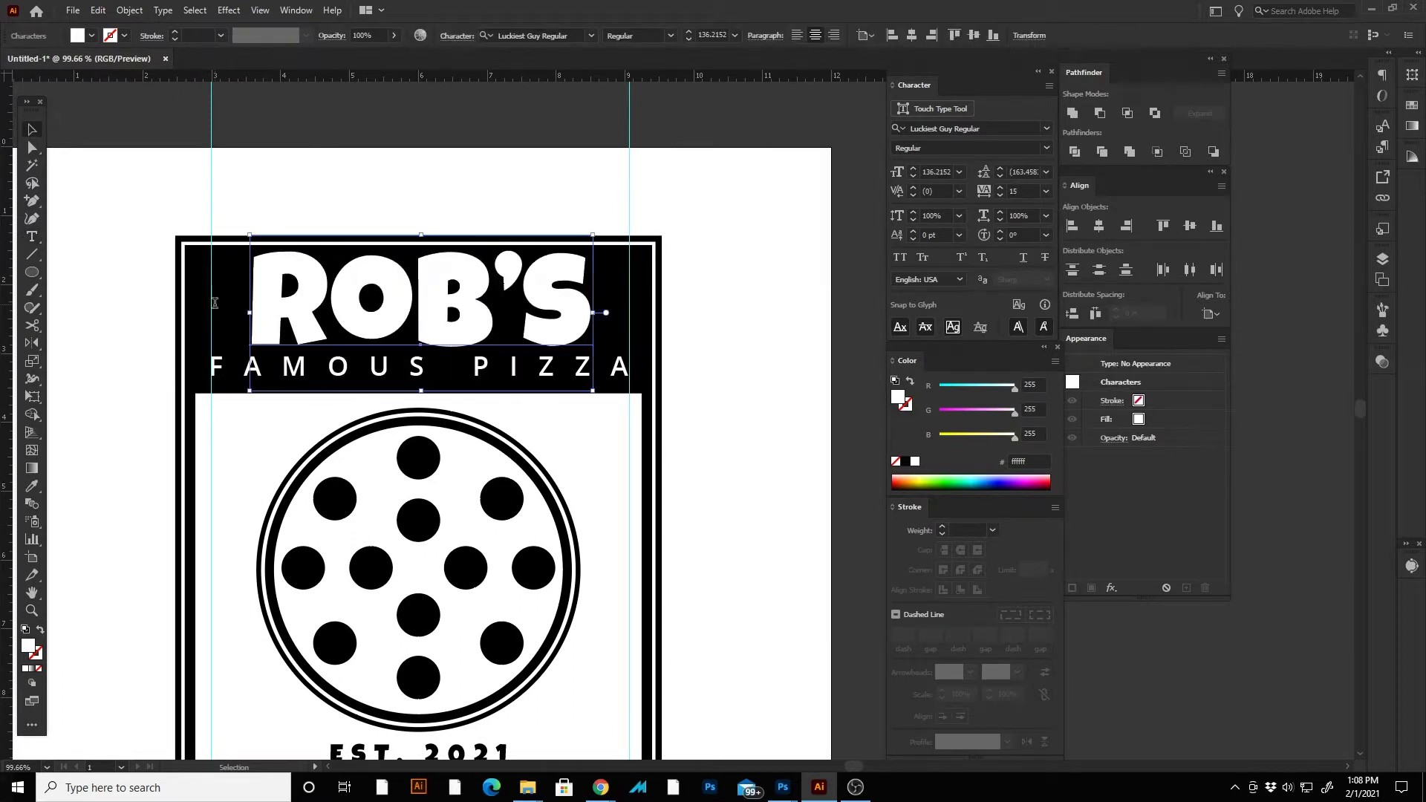
Step: Scale the ROB'S headline up proportionally from its centre until it spans the two vertical guides
key("z")
left_click(488, 226)
left_click(488, 227)
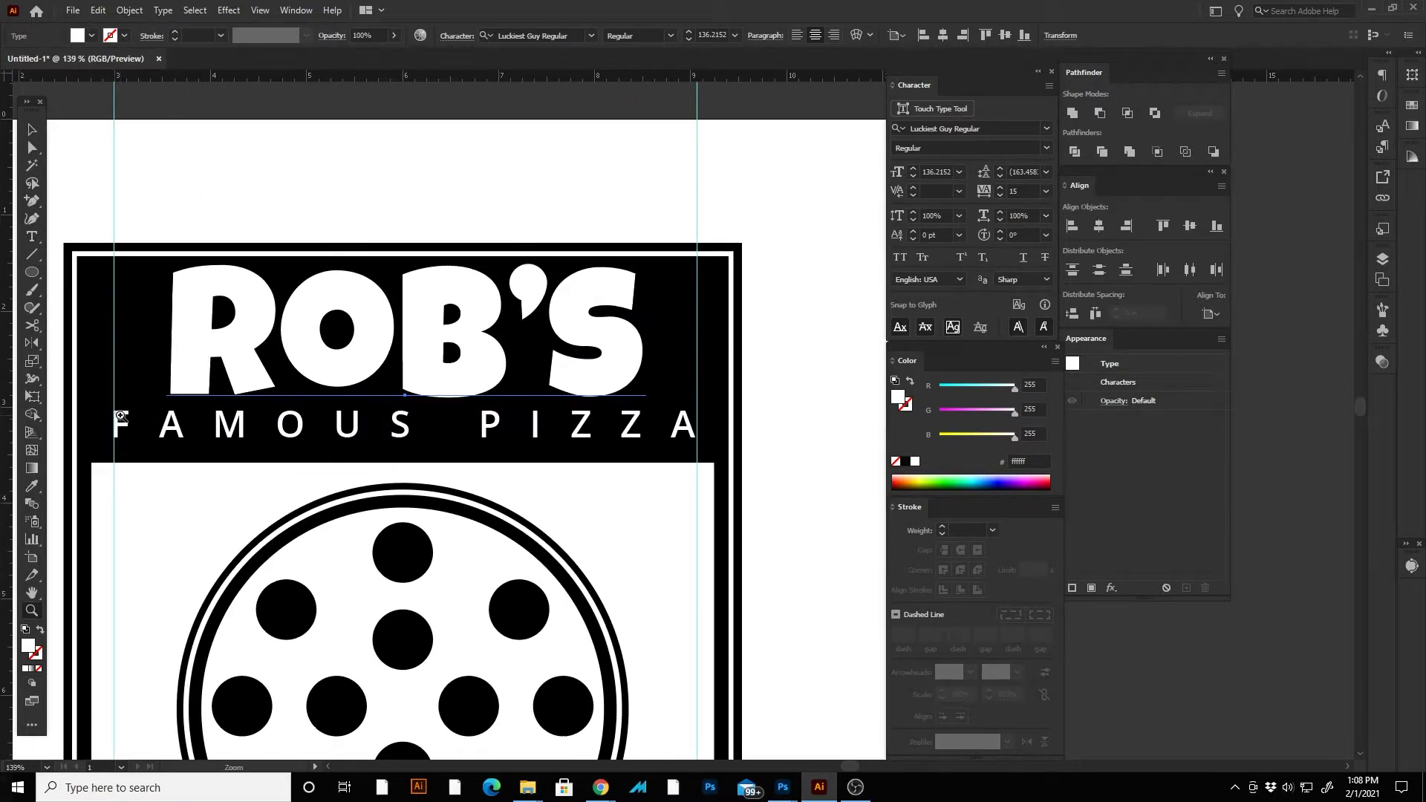
key("v")
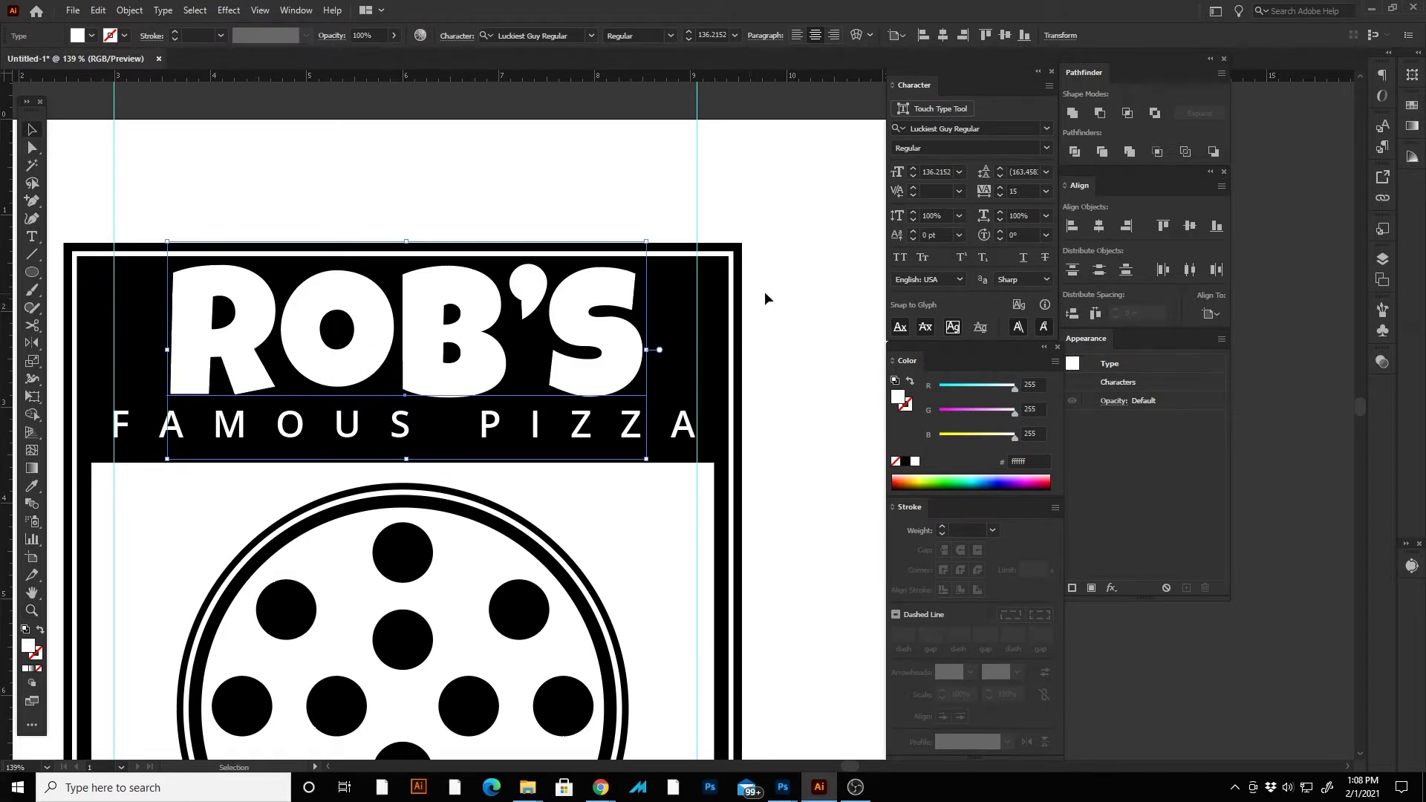
left_click_drag(647, 242, 781, 216)
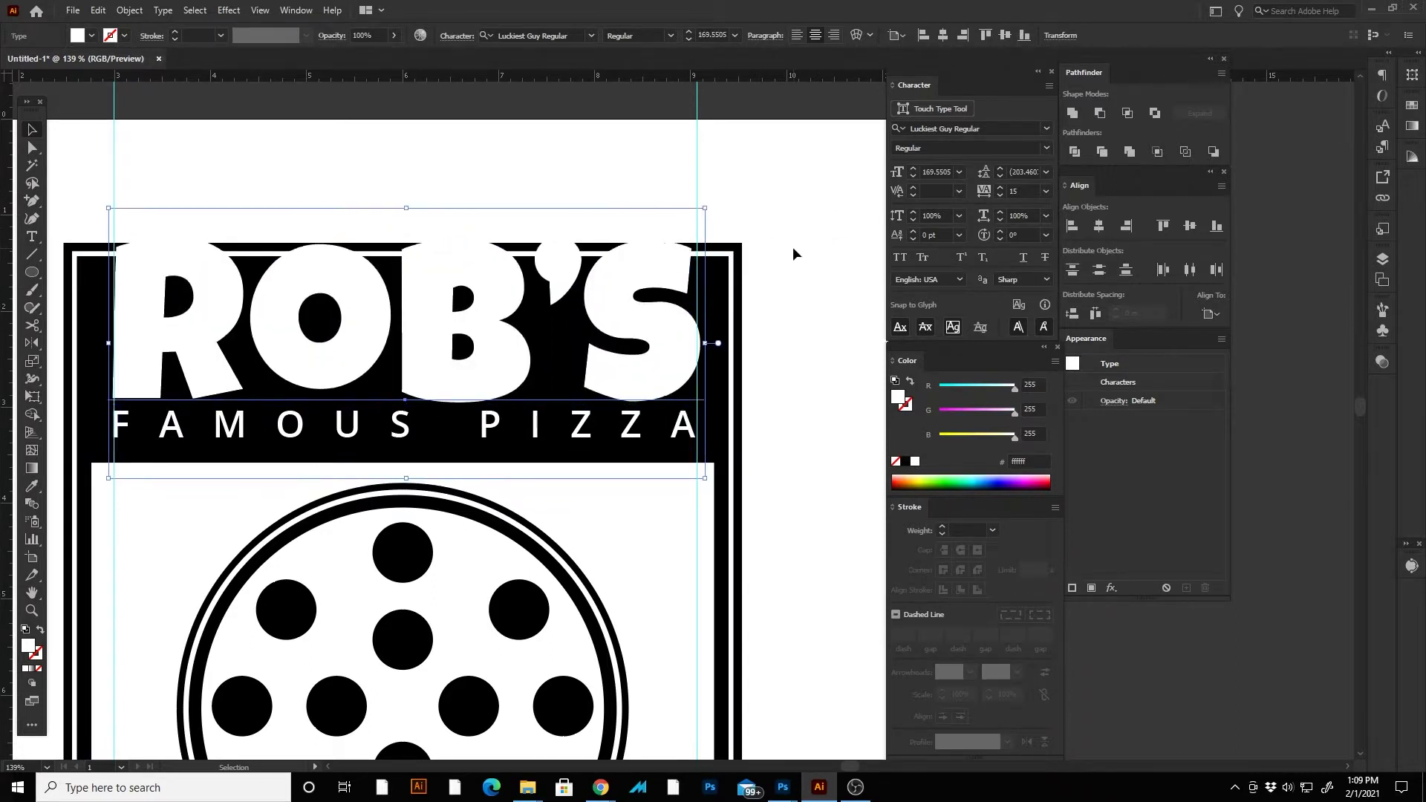
left_click(789, 251)
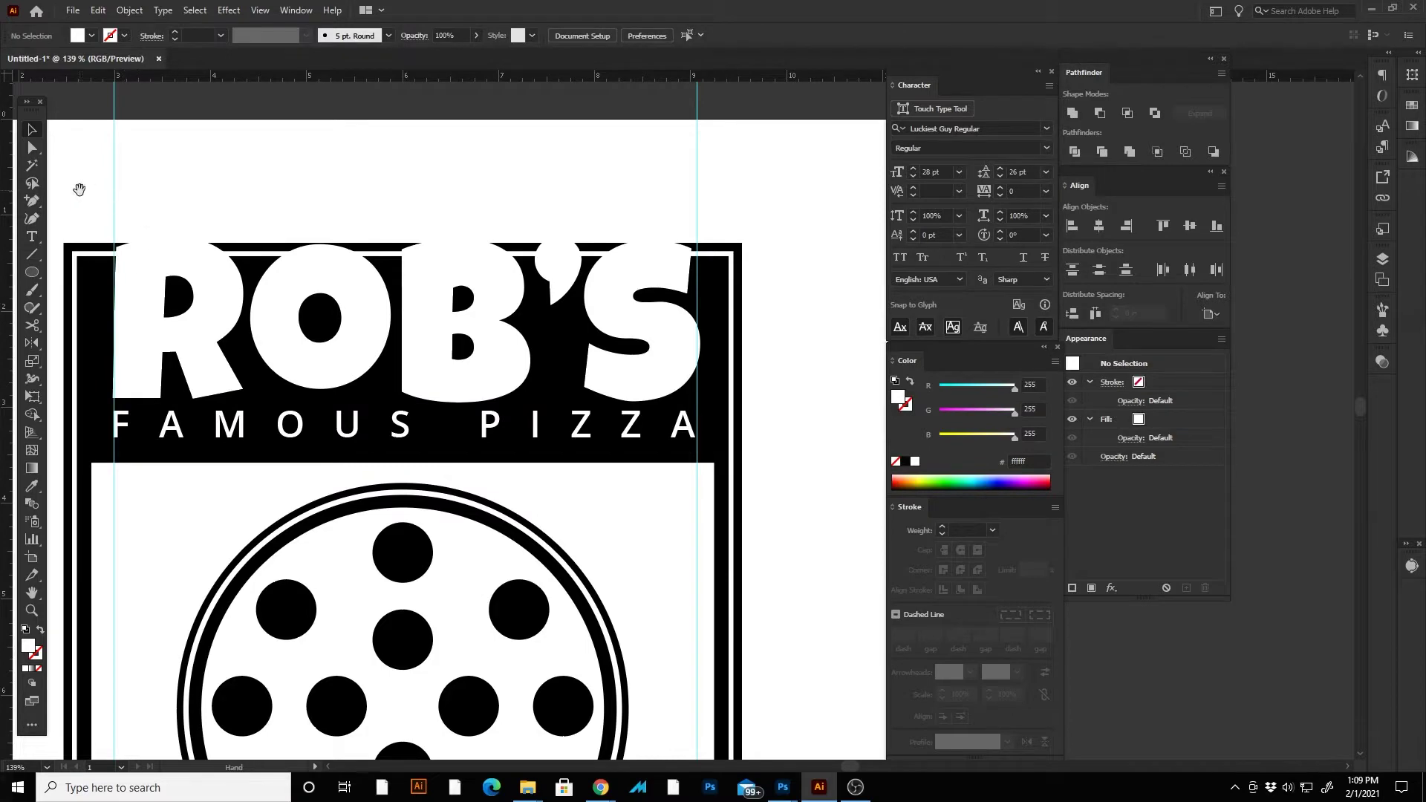
Step: Move the ROB'S headline down over the pizza illustration, clear of the black header
left_click_drag(79, 190, 133, 186)
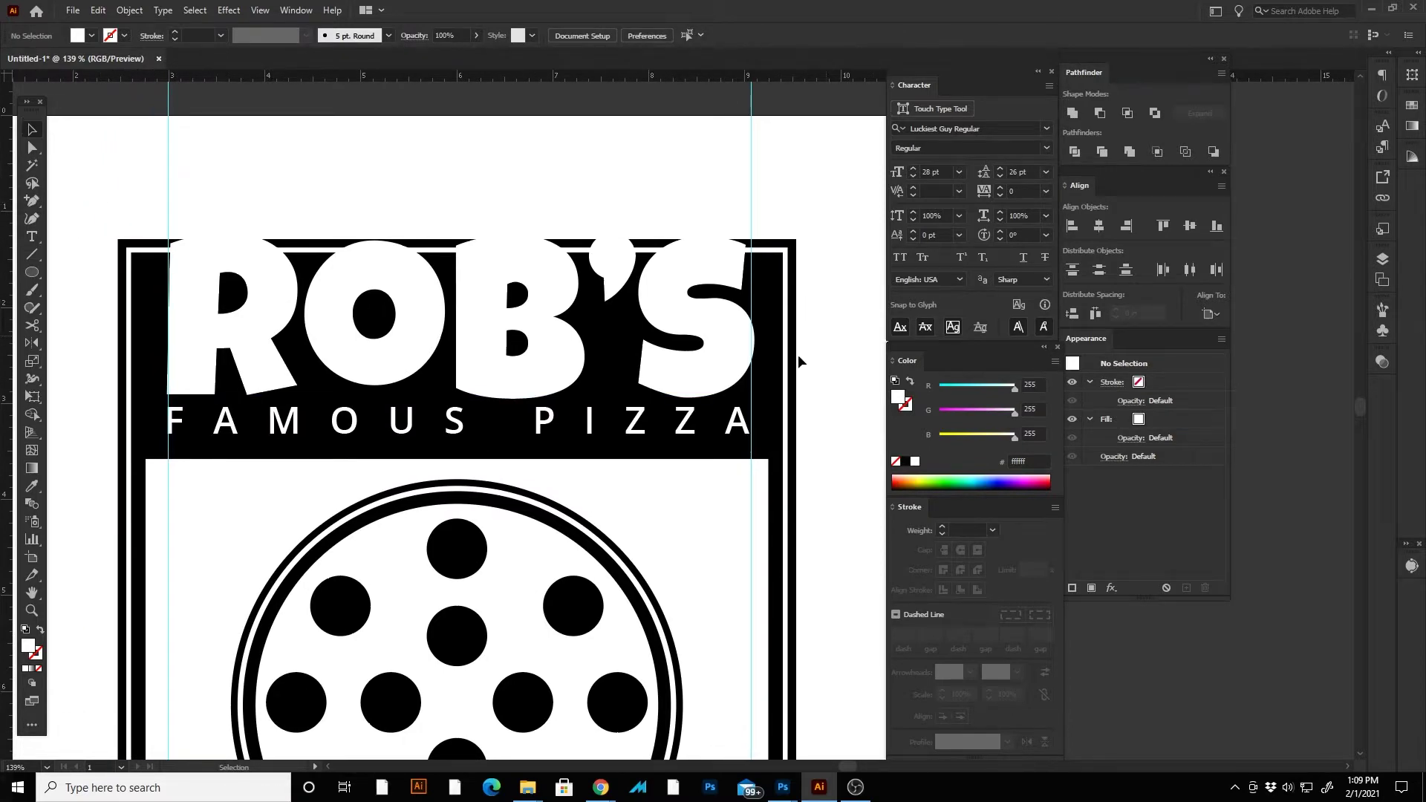
scroll(288, 446, "down", 4)
scroll(404, 298, "up", 2)
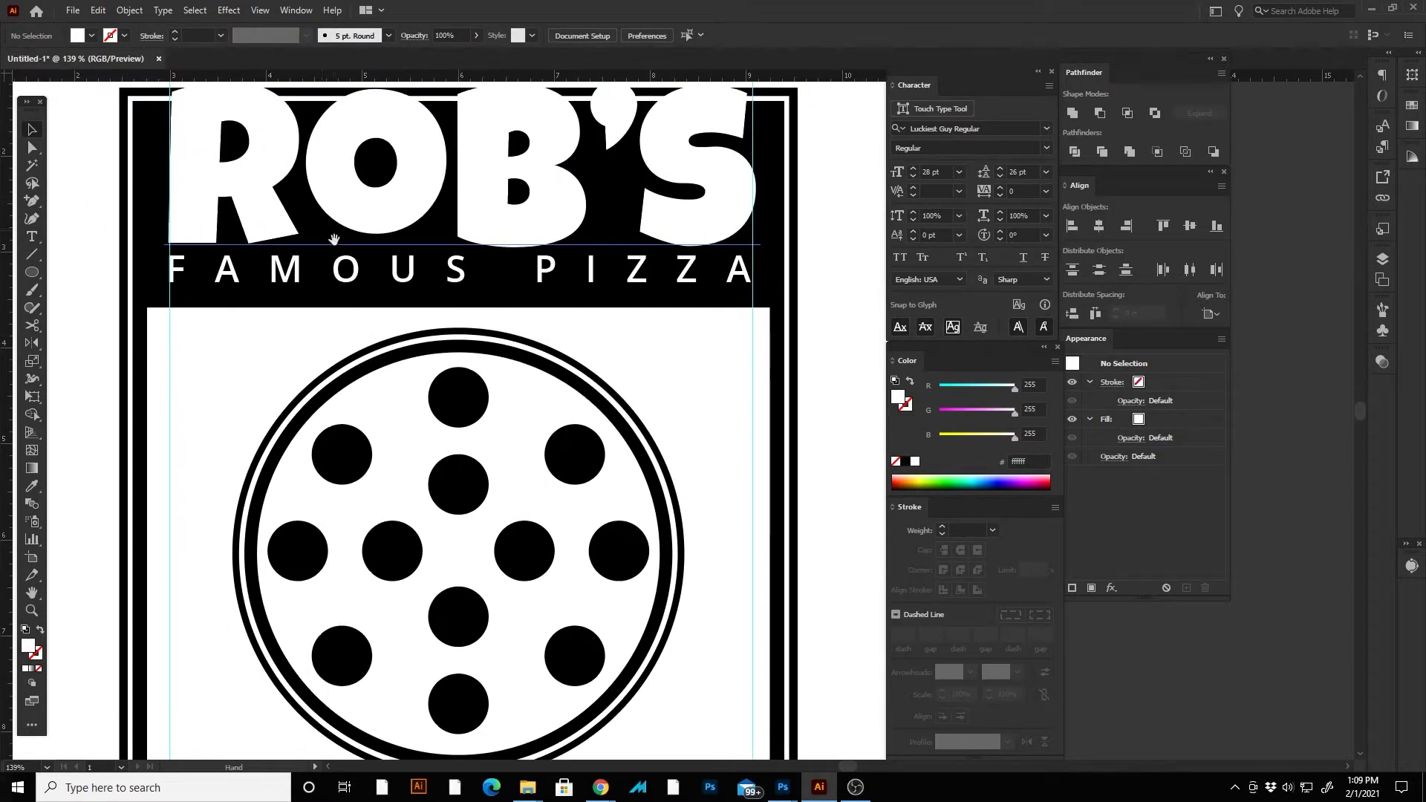
left_click_drag(371, 204, 346, 486)
key("space")
Step: Stretch the badge's frame outlines and black header upward together to make more room for the larger headline
left_click(33, 148)
key("space")
left_click_drag(55, 163, 79, 287)
left_click_drag(108, 188, 785, 250)
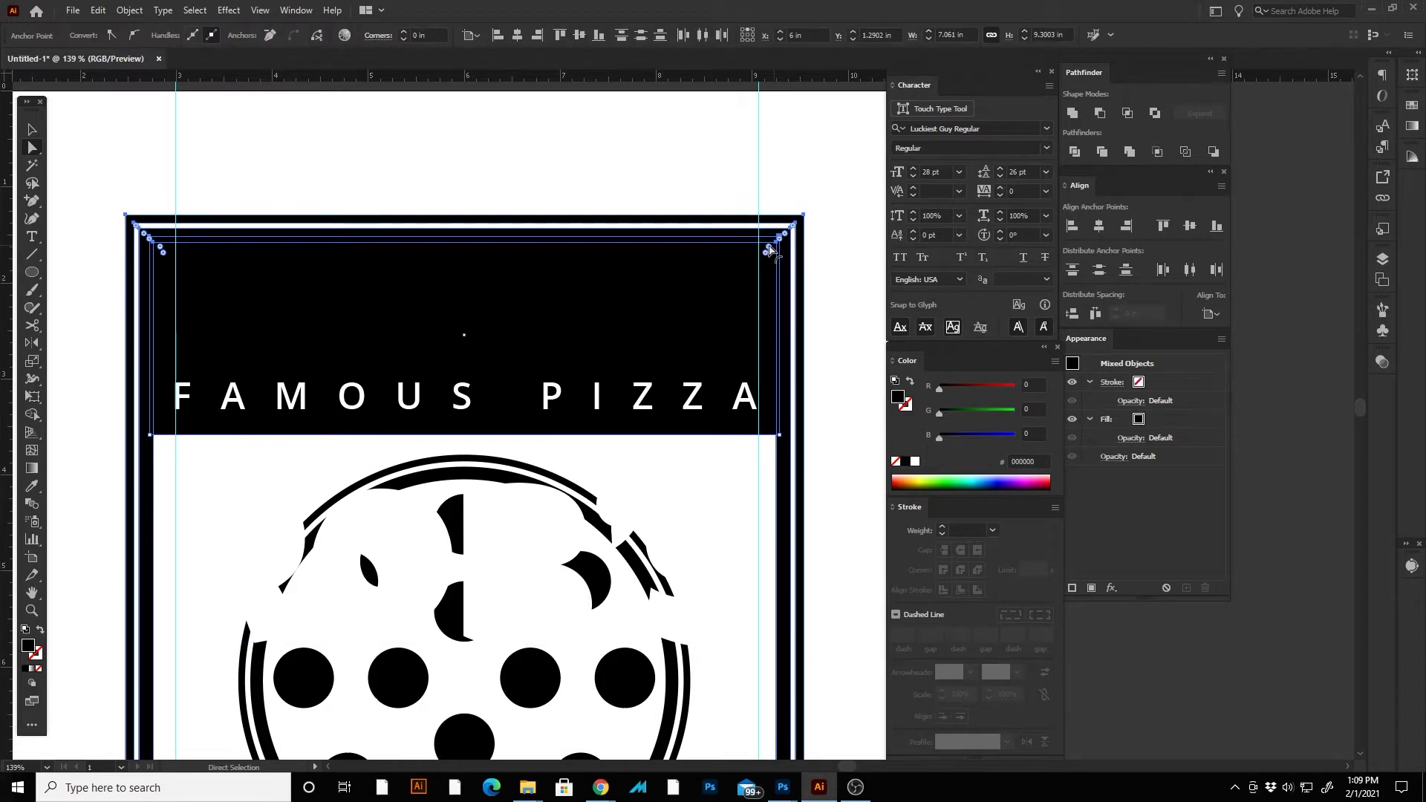
scroll(104, 184, "up", 2)
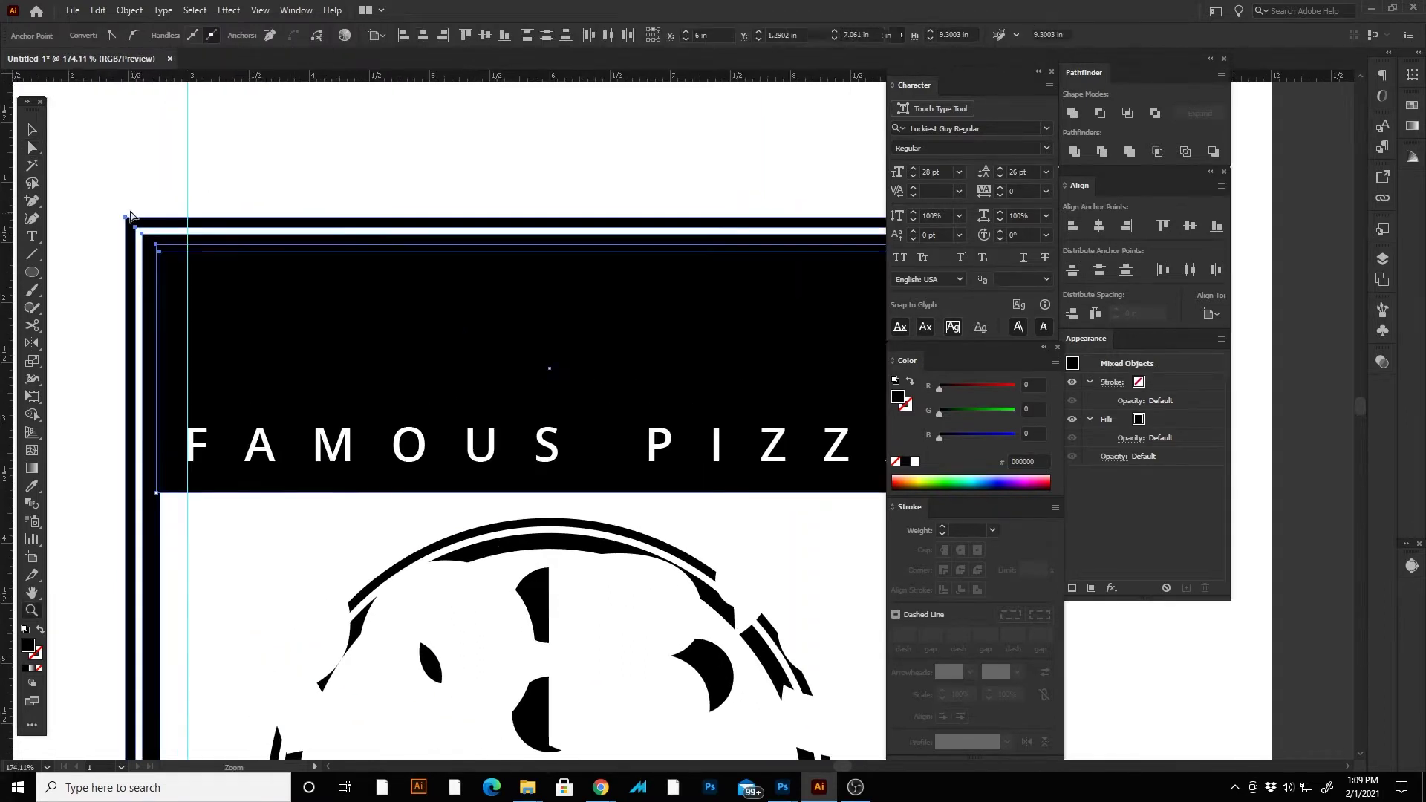
key("Tab")
left_click_drag(86, 150, 1095, 216)
key("Tab")
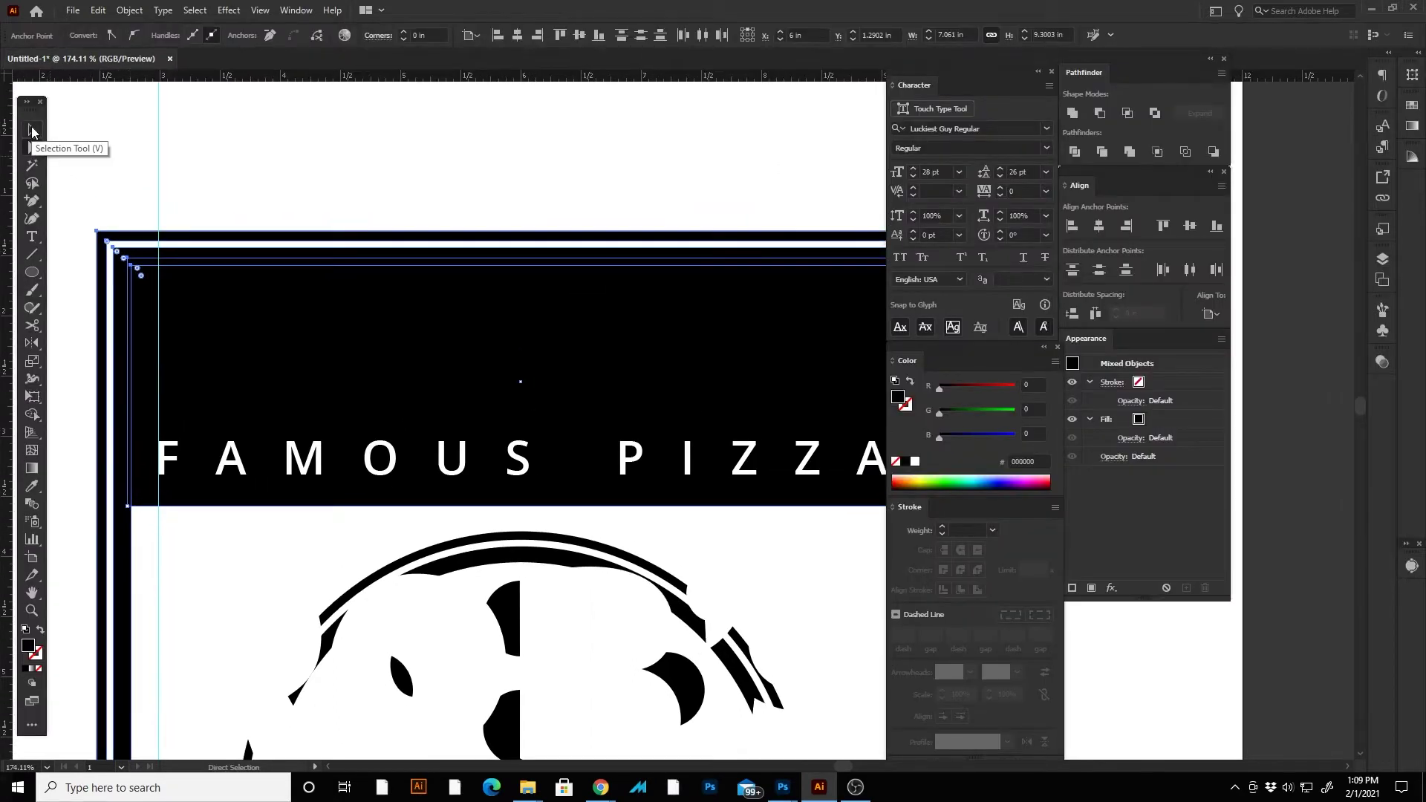
key("Tab")
scroll(537, 226, "down", 1)
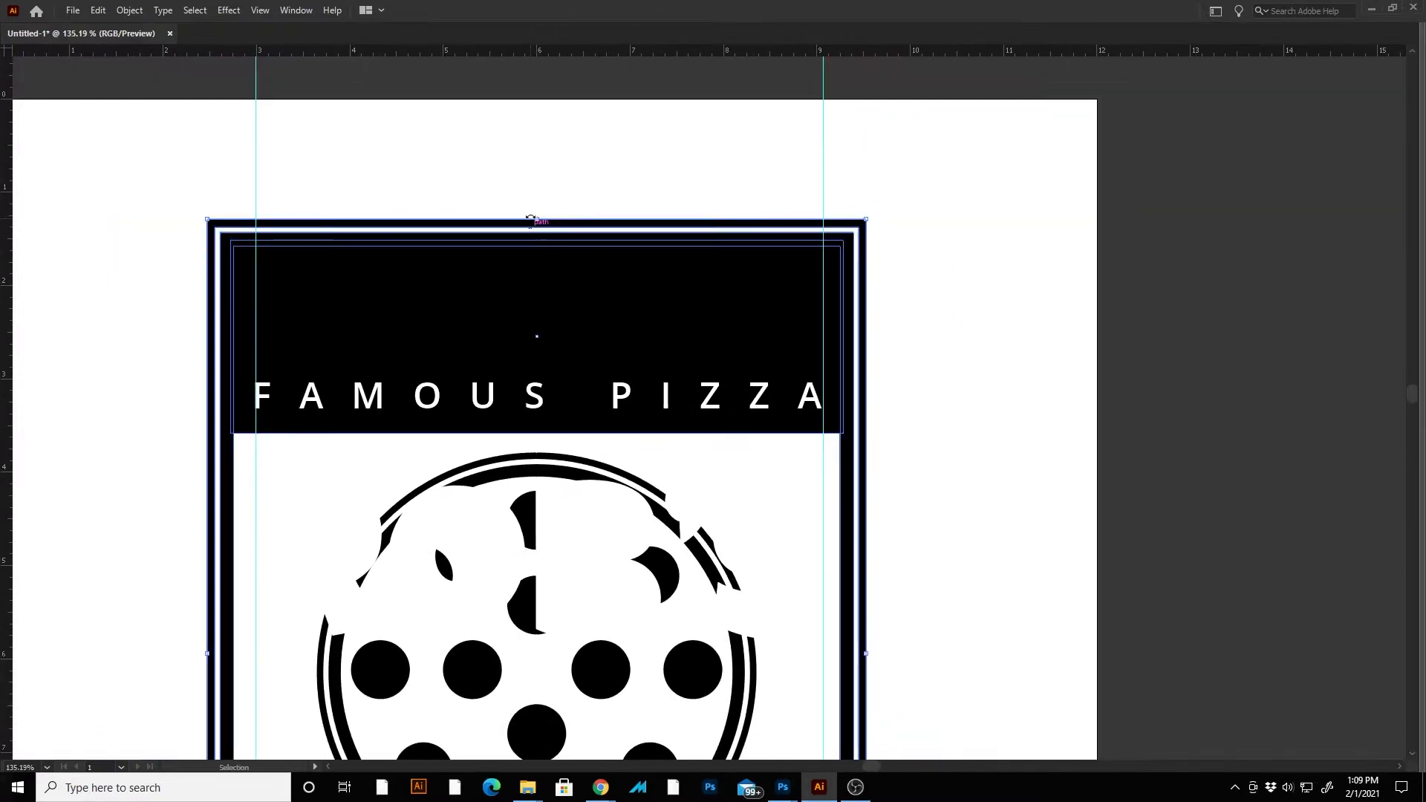
scroll(537, 226, "up", 6)
key("b")
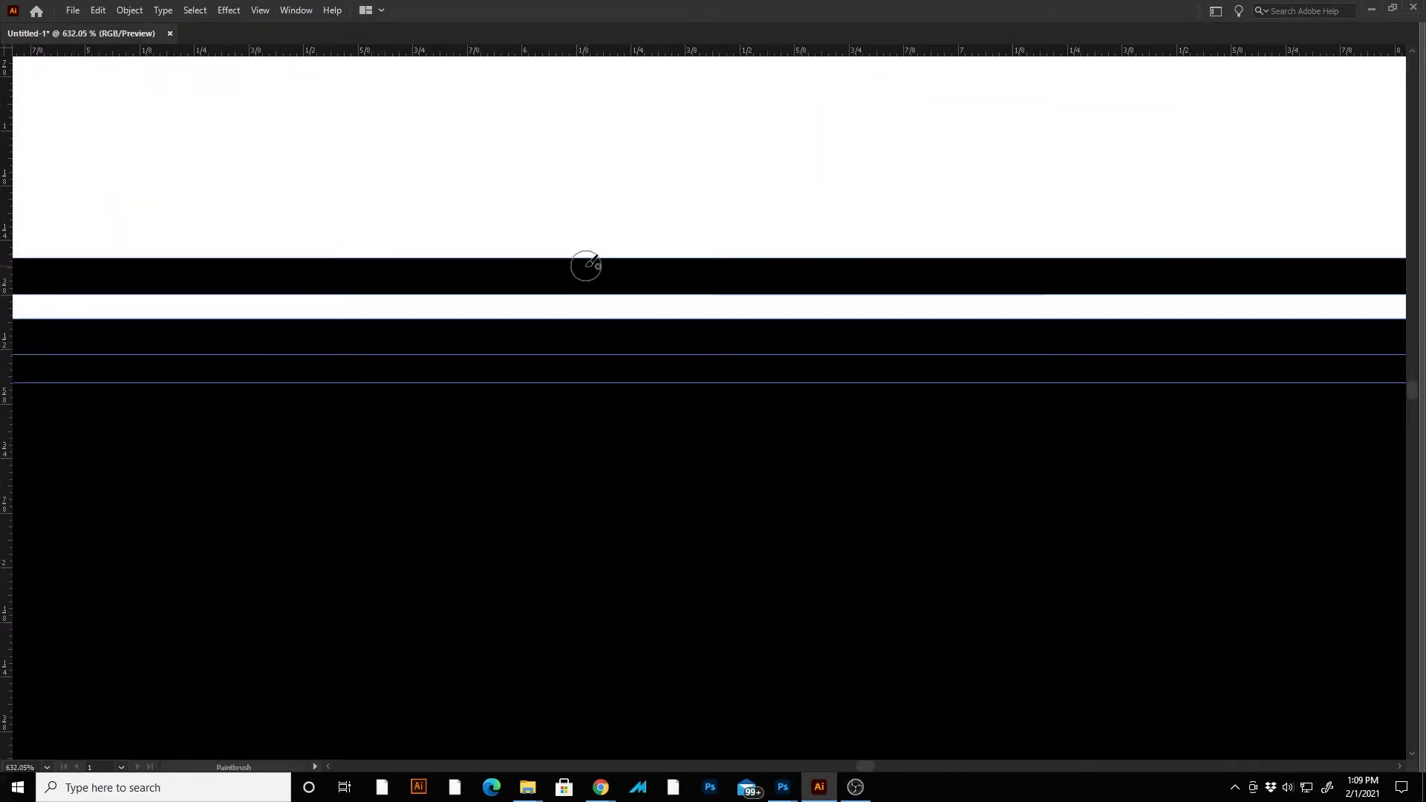
key("v")
key("z")
left_click_drag(747, 397, 525, 245)
left_click_drag(606, 299, 430, 188)
key("v")
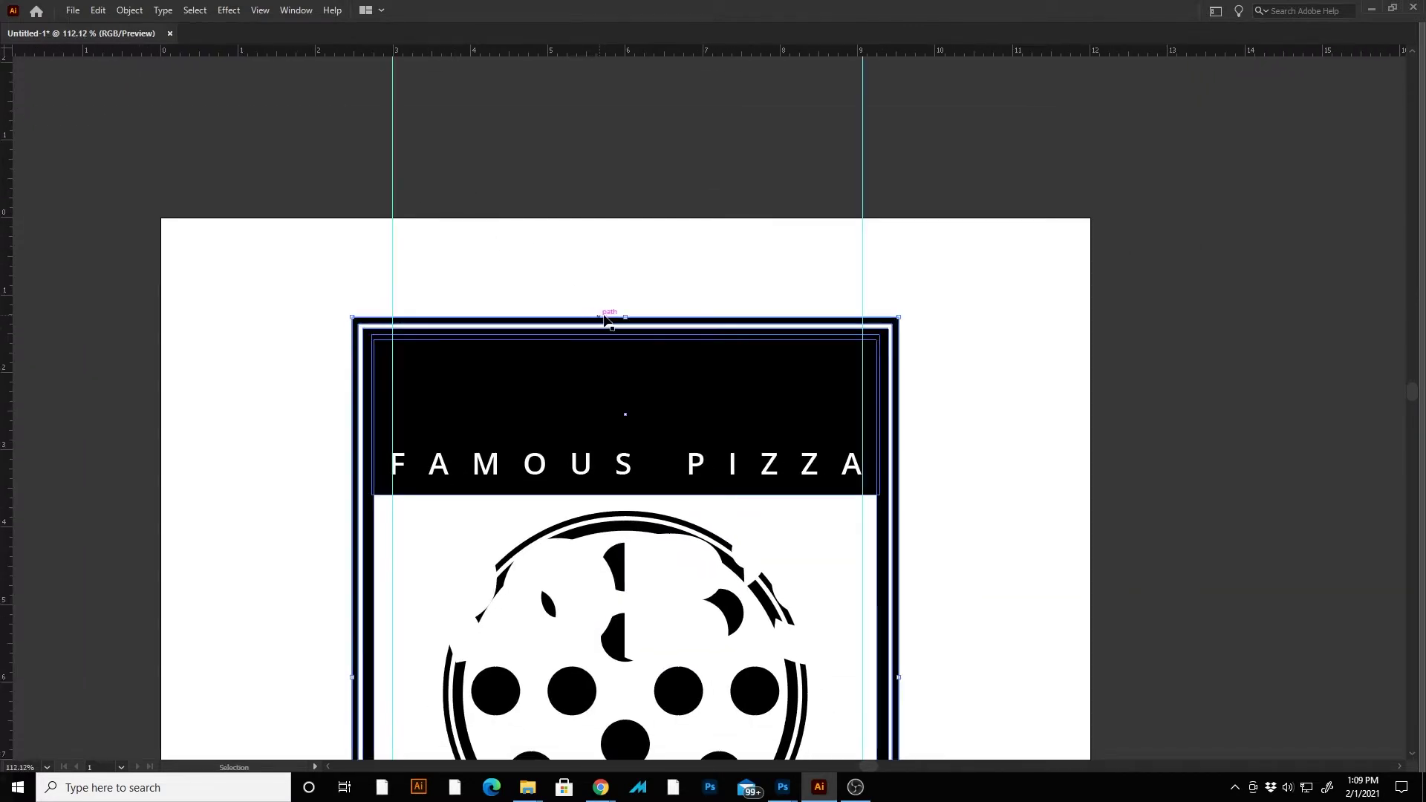
left_click_drag(627, 316, 624, 255)
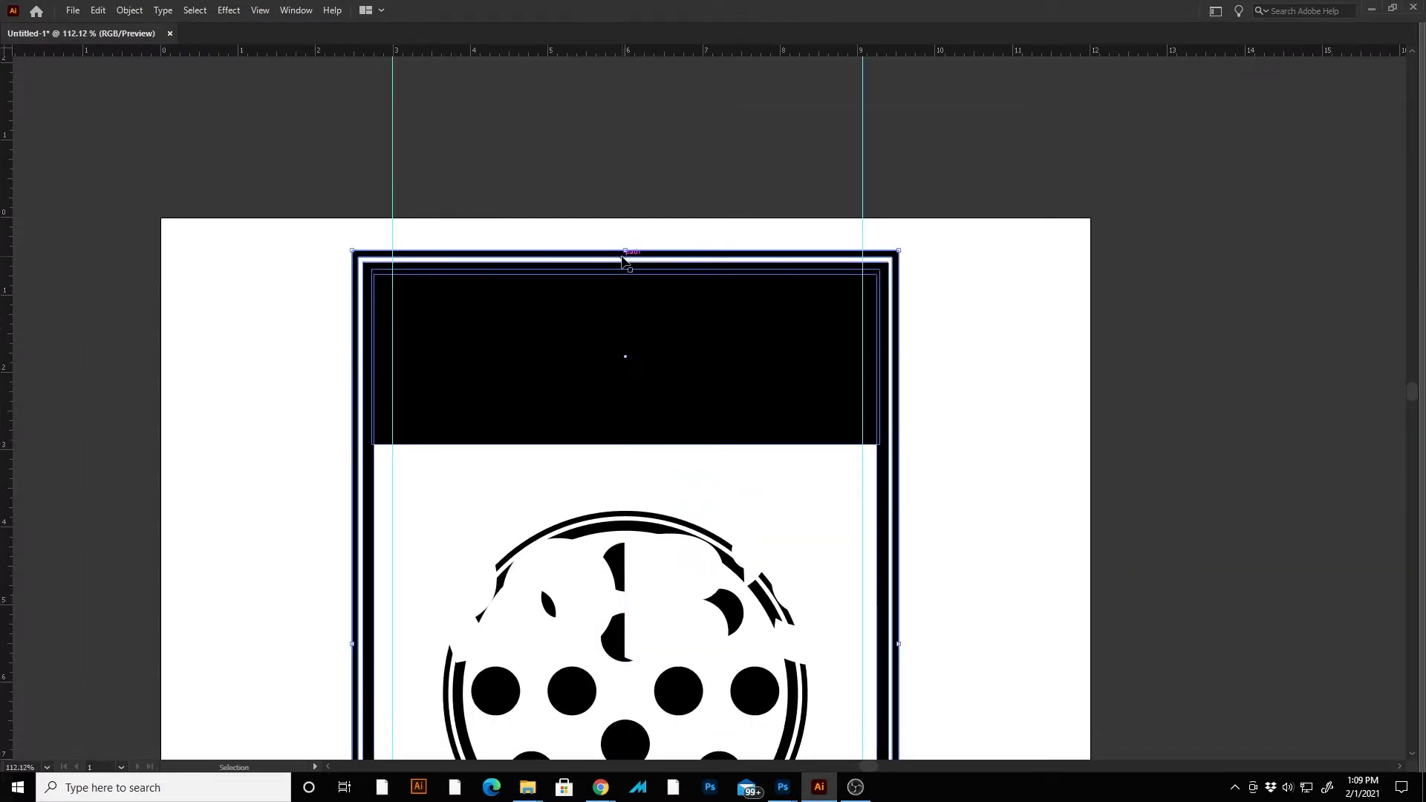
mouse_move(624, 251)
left_mouse_down()
mouse_move(624, 227)
mouse_move(624, 245)
left_mouse_up()
Step: Extend the black header's lower edge to just below FAMOUS PIZZA and move the ROB'S headline back into the header
left_click(942, 323)
left_click(633, 413)
left_click_drag(627, 440, 631, 485)
left_click(1023, 519)
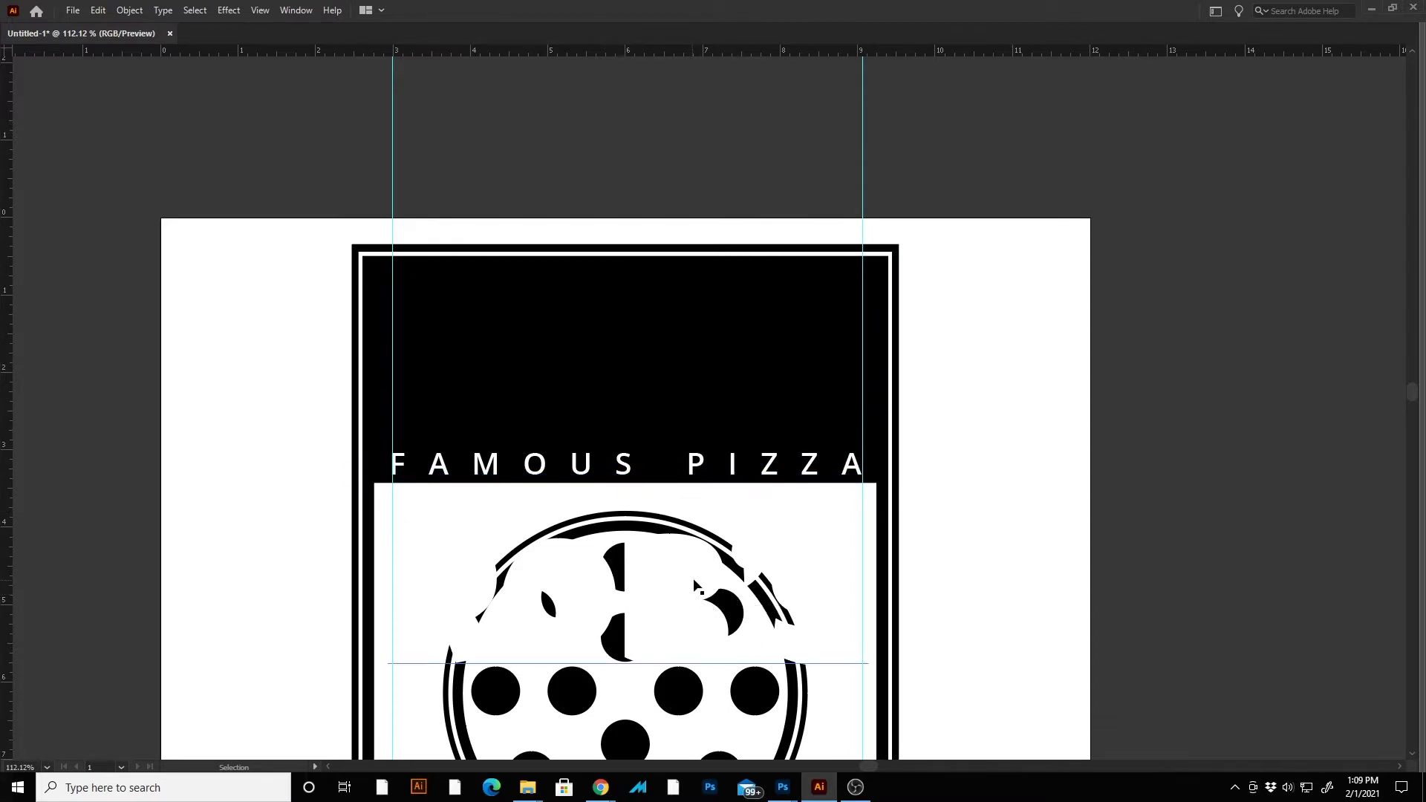
left_click_drag(687, 582, 776, 345)
left_click(430, 201)
Step: Select the top anchor points of the frame outlines and header and lower them closer to the ROB'S headline
key("Tab")
left_click(37, 145)
key("Tab")
left_click_drag(253, 190, 1064, 275)
scroll(920, 242, "up", 2)
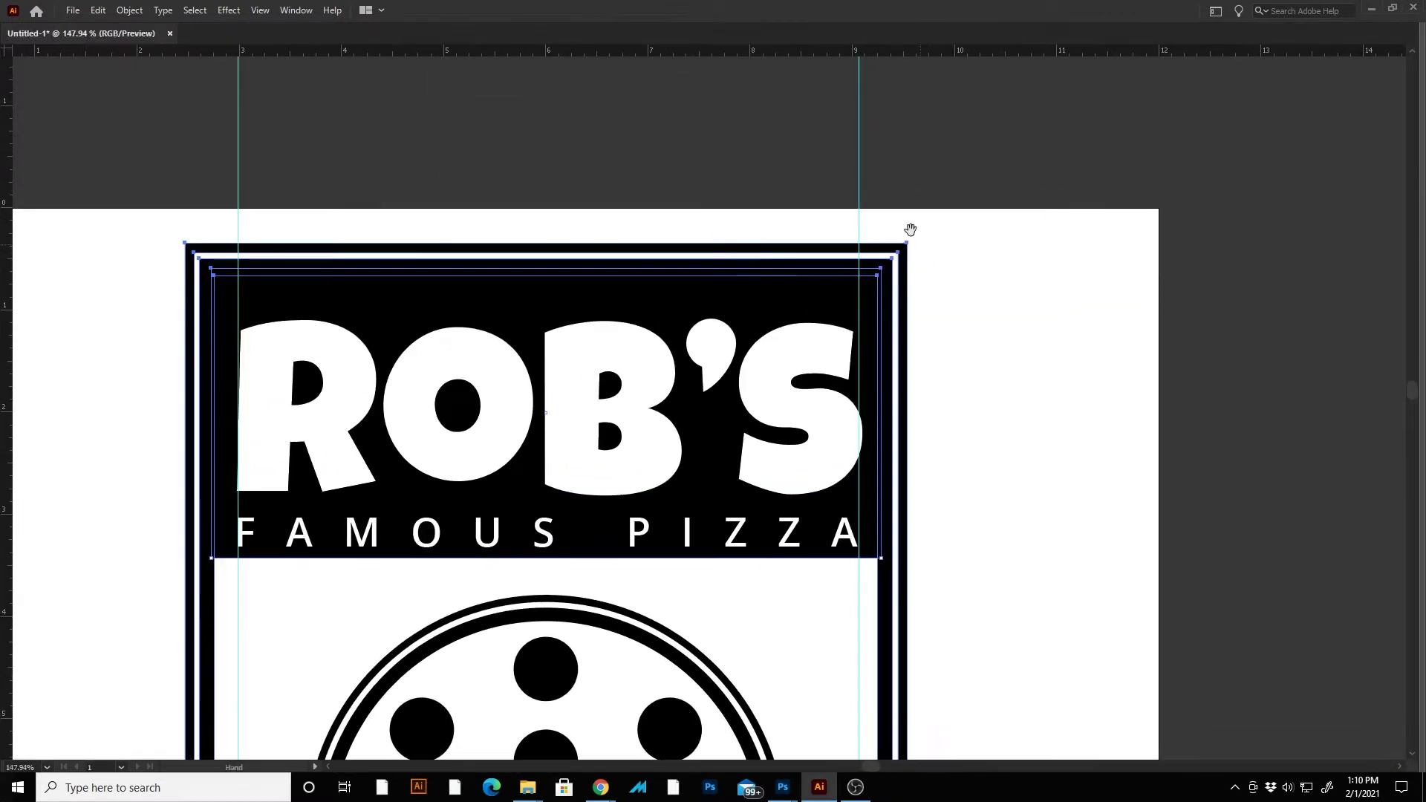
key("a")
left_click_drag(892, 225, 893, 269)
scroll(973, 334, "down", 2)
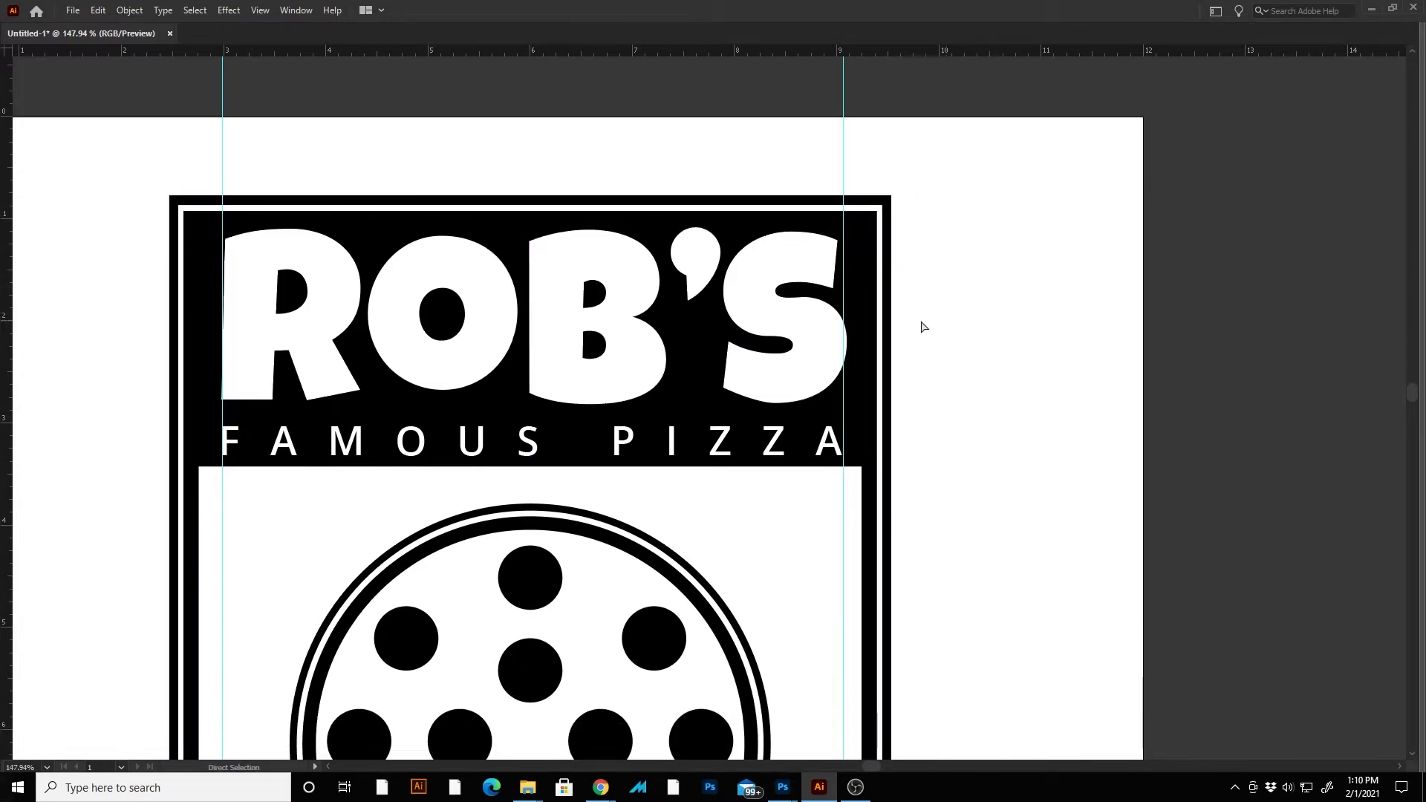
Step: Change the year in the EST. line beneath the pizza to 2020
left_click_drag(973, 357, 903, 316)
left_click_drag(903, 316, 789, 163)
left_click_drag(852, 289, 865, 179)
left_click_drag(824, 425, 841, 136)
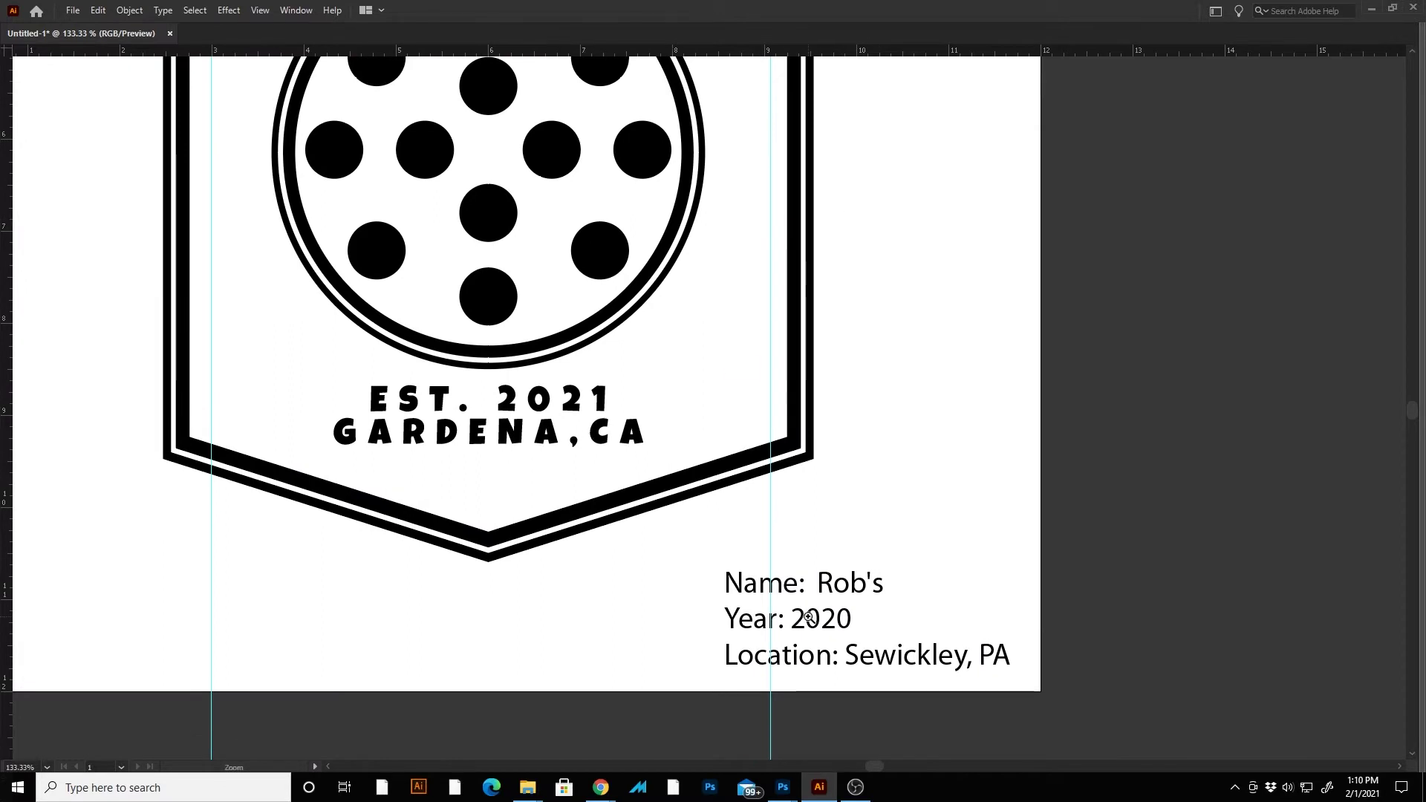
left_click_drag(589, 399, 629, 404)
type("0")
key("Escape")
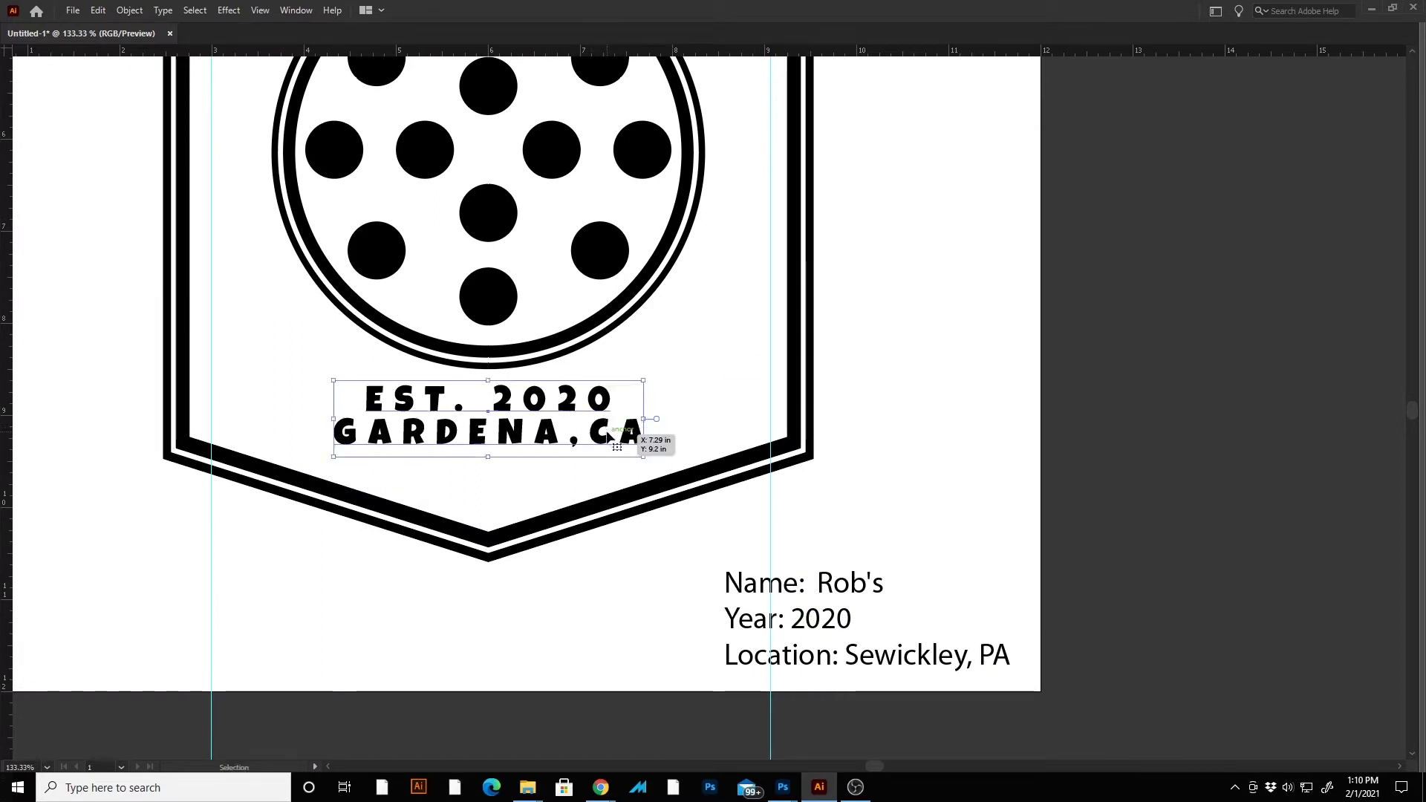
Step: Change the state in the badge's location line to PA and copy Sewickley from the location note
left_click_drag(608, 431, 599, 433)
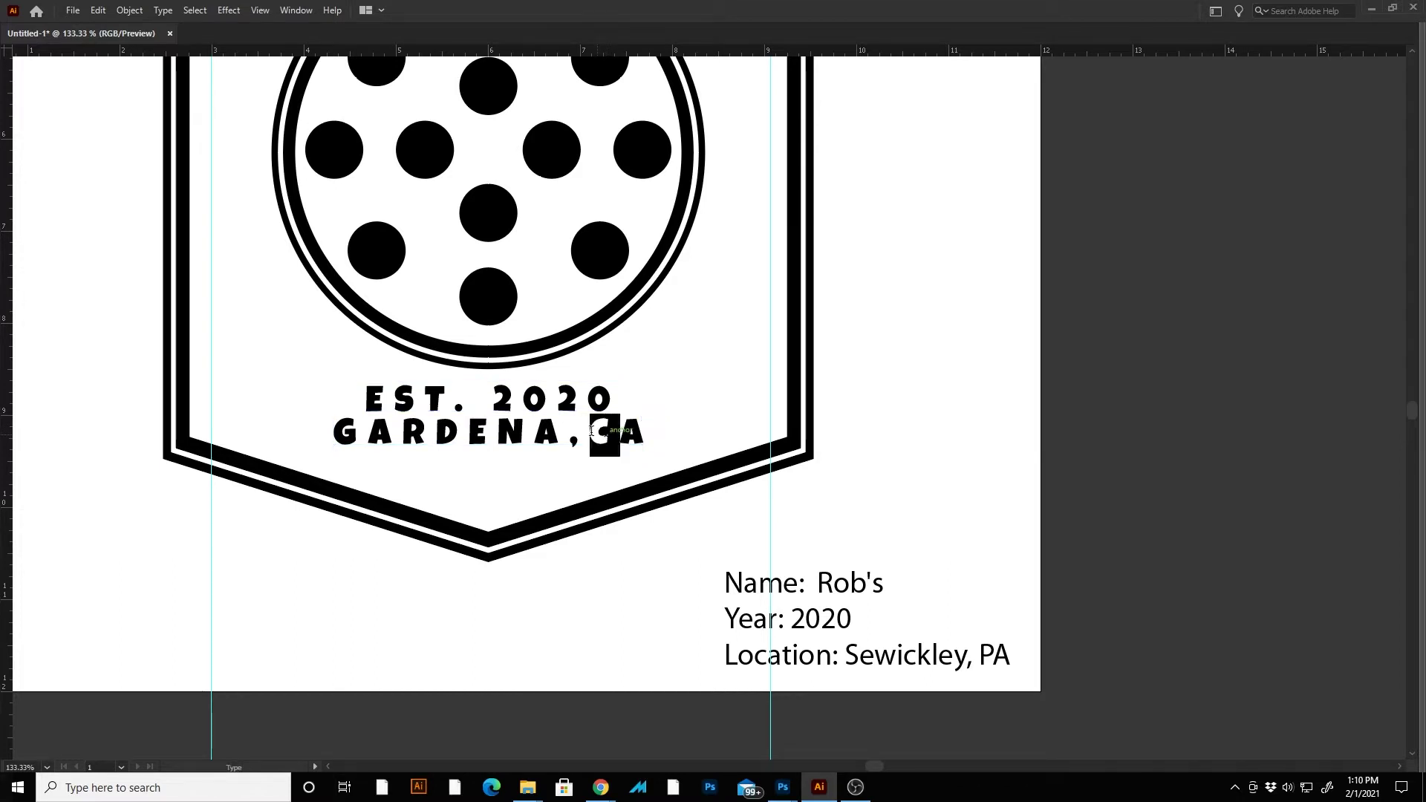
type("P")
key("Escape")
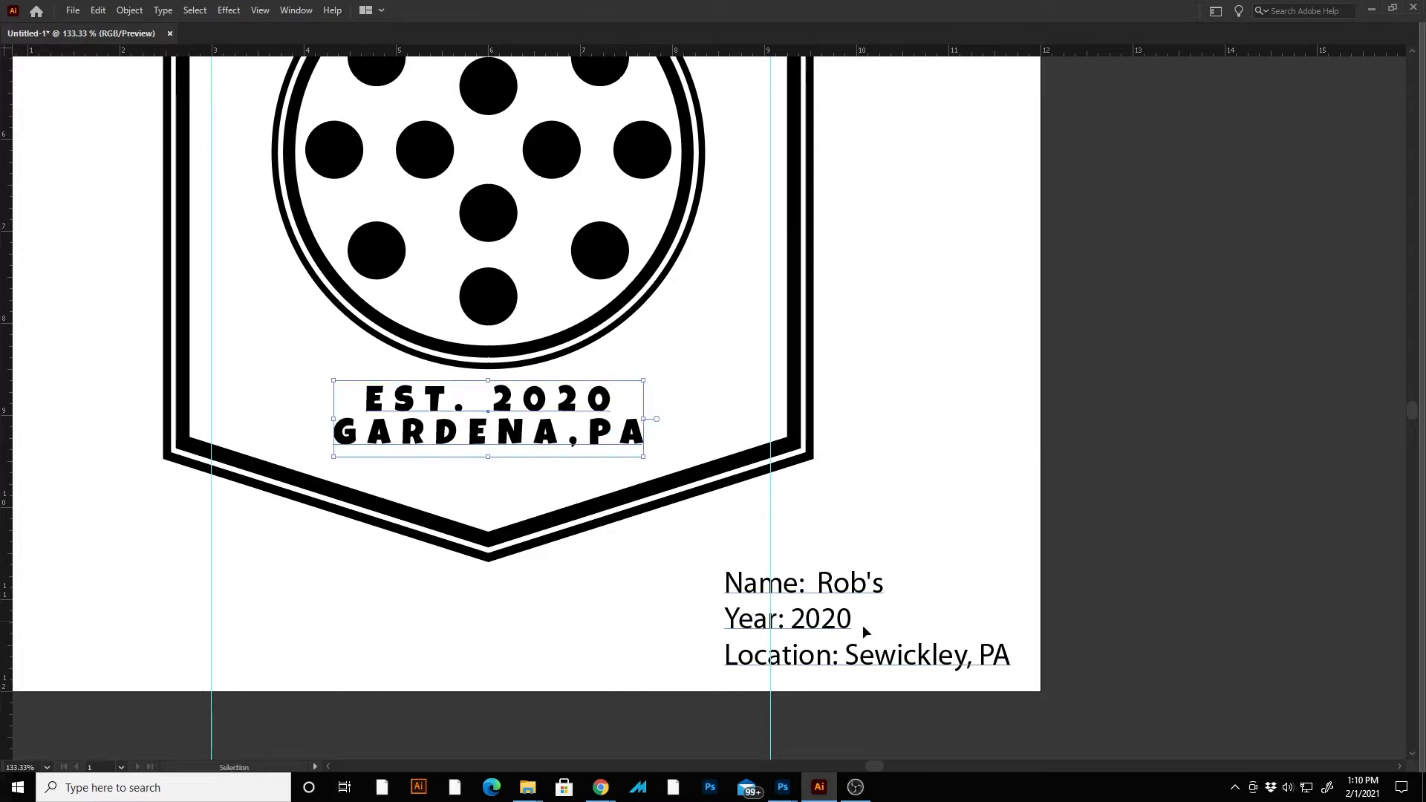
double_click(846, 656)
left_click_drag(846, 656, 970, 656)
key("ctrl+c")
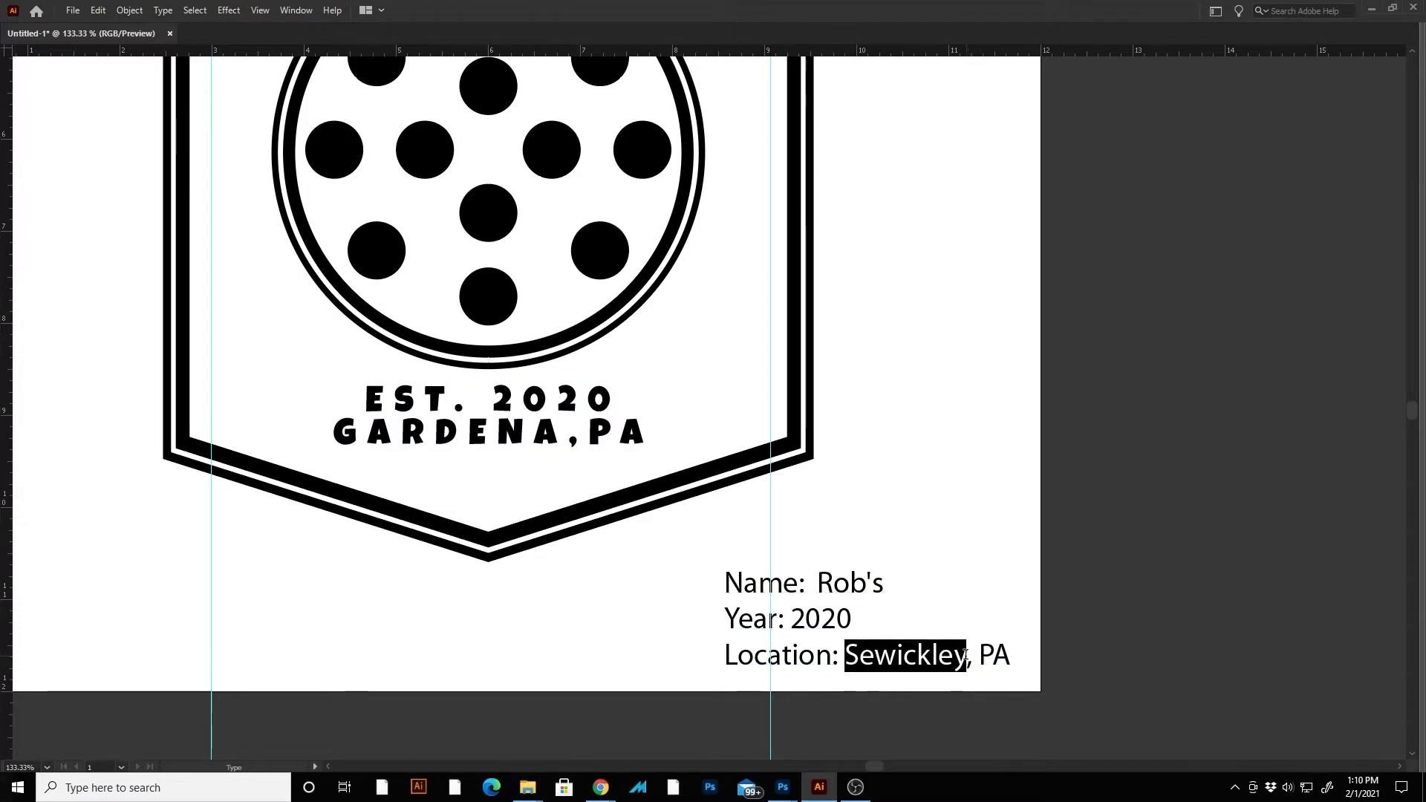
left_click(920, 655)
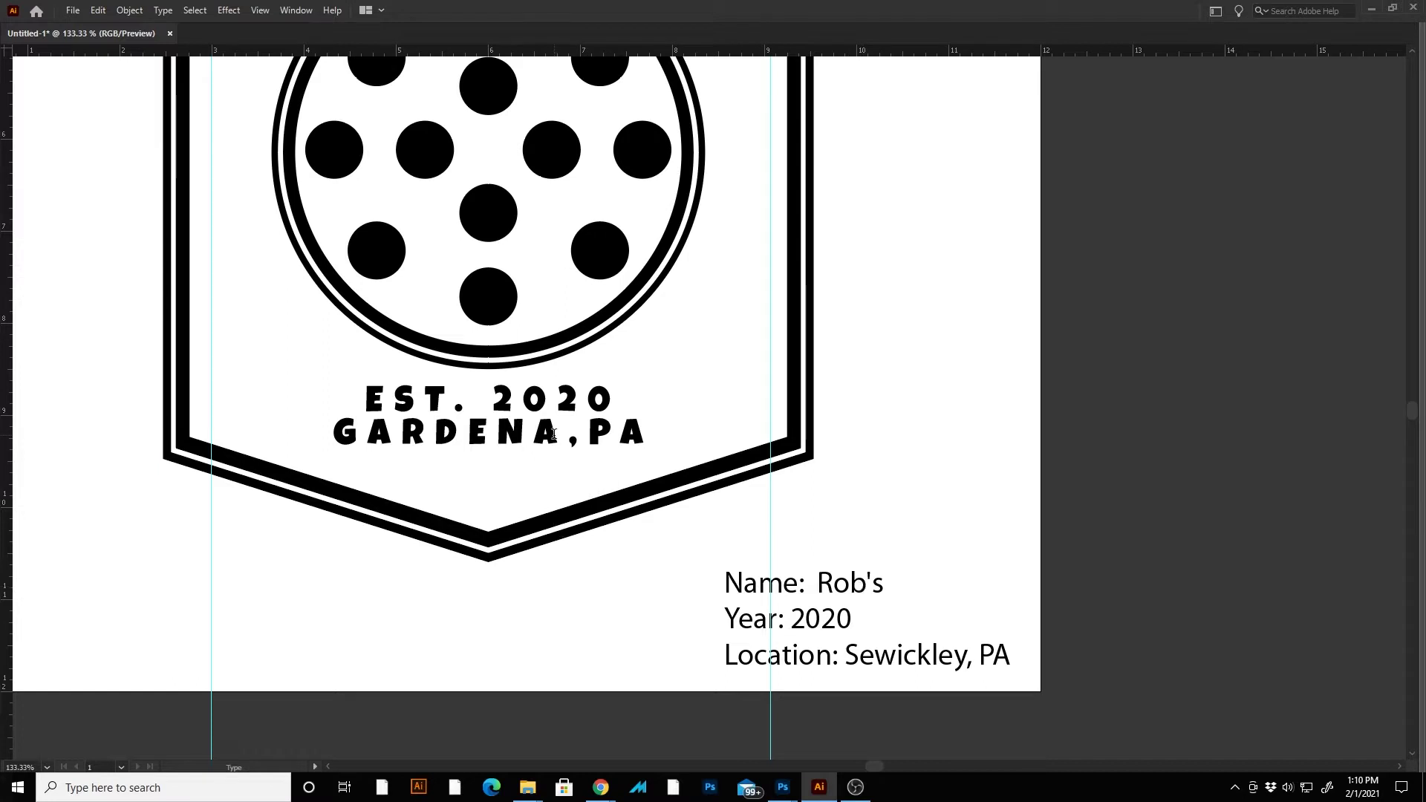
type("T")
left_click_drag(569, 437, 341, 440)
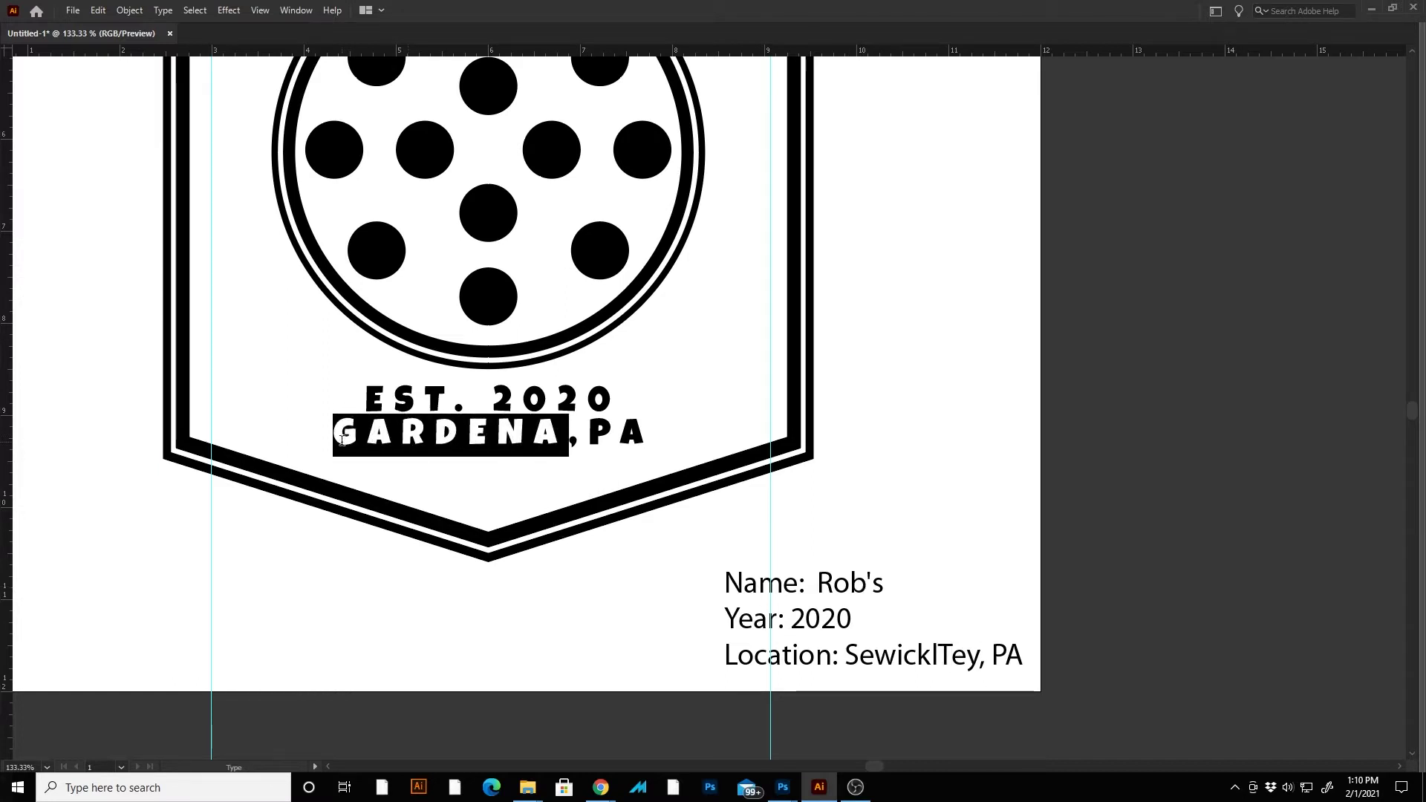
left_click(546, 428)
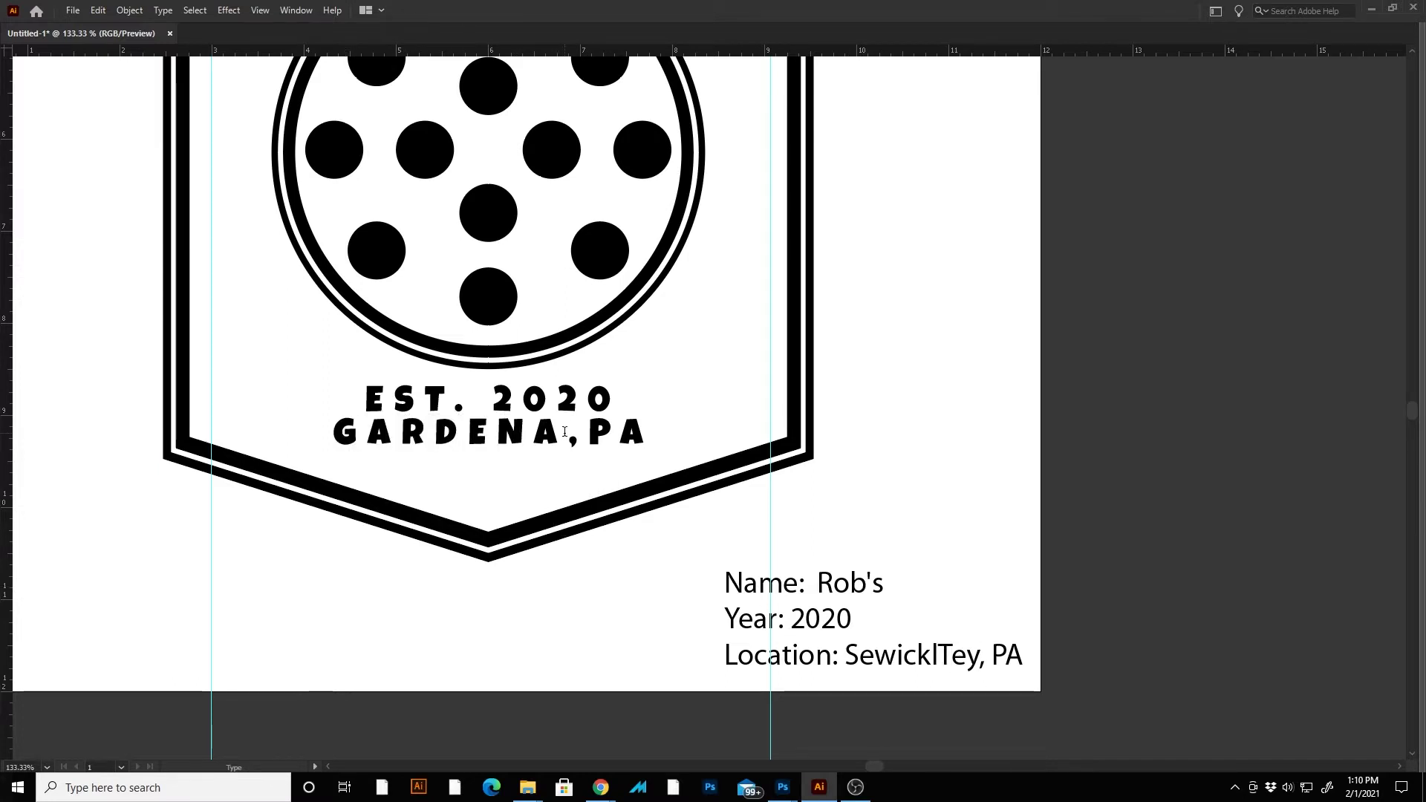
key("ctrl+z")
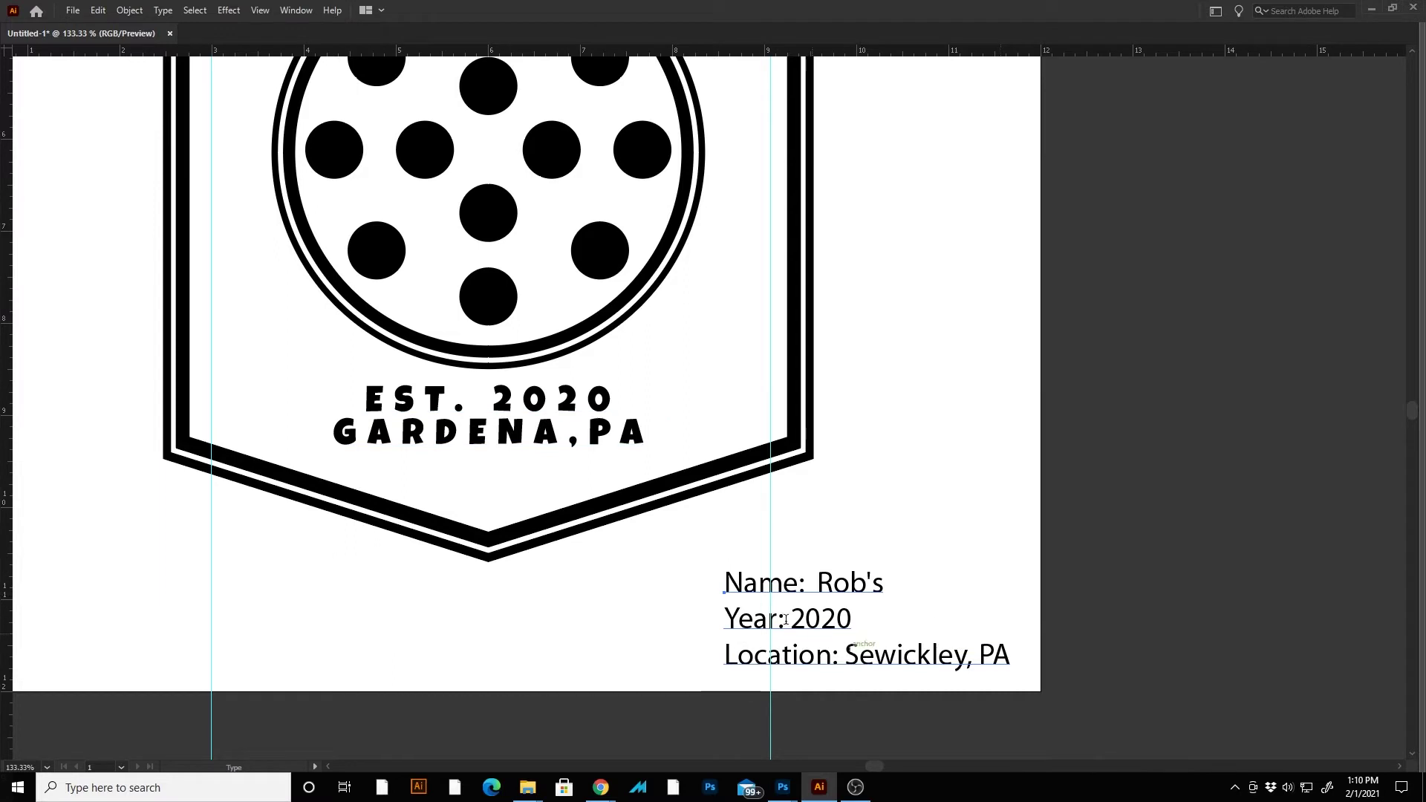
Step: Try to paste the copied Sewickley over GARDENA in the badge's location line
left_click_drag(568, 436, 344, 439)
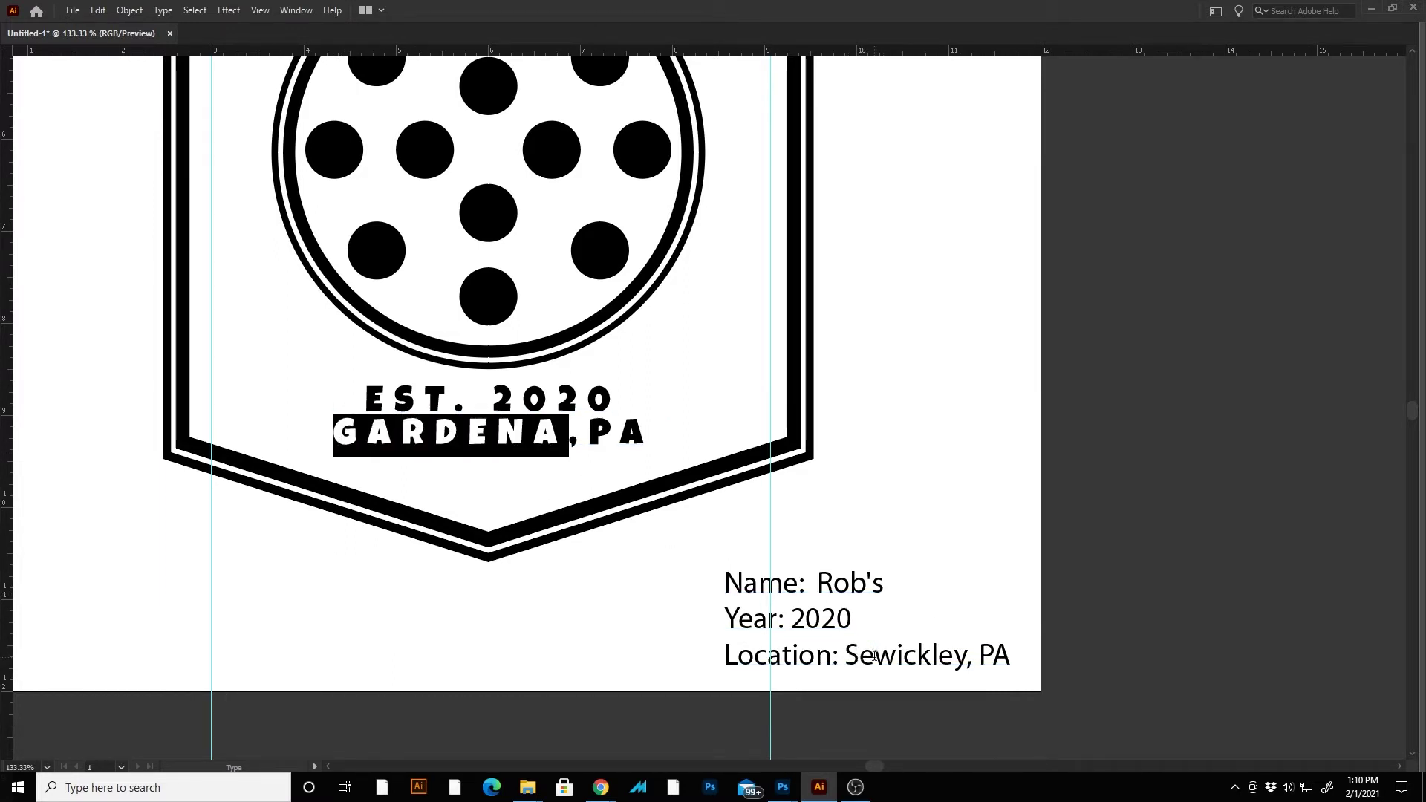
key("ctrl+v")
type("V")
key("ctrl+z")
key("Escape")
left_click_drag(774, 561, 748, 524)
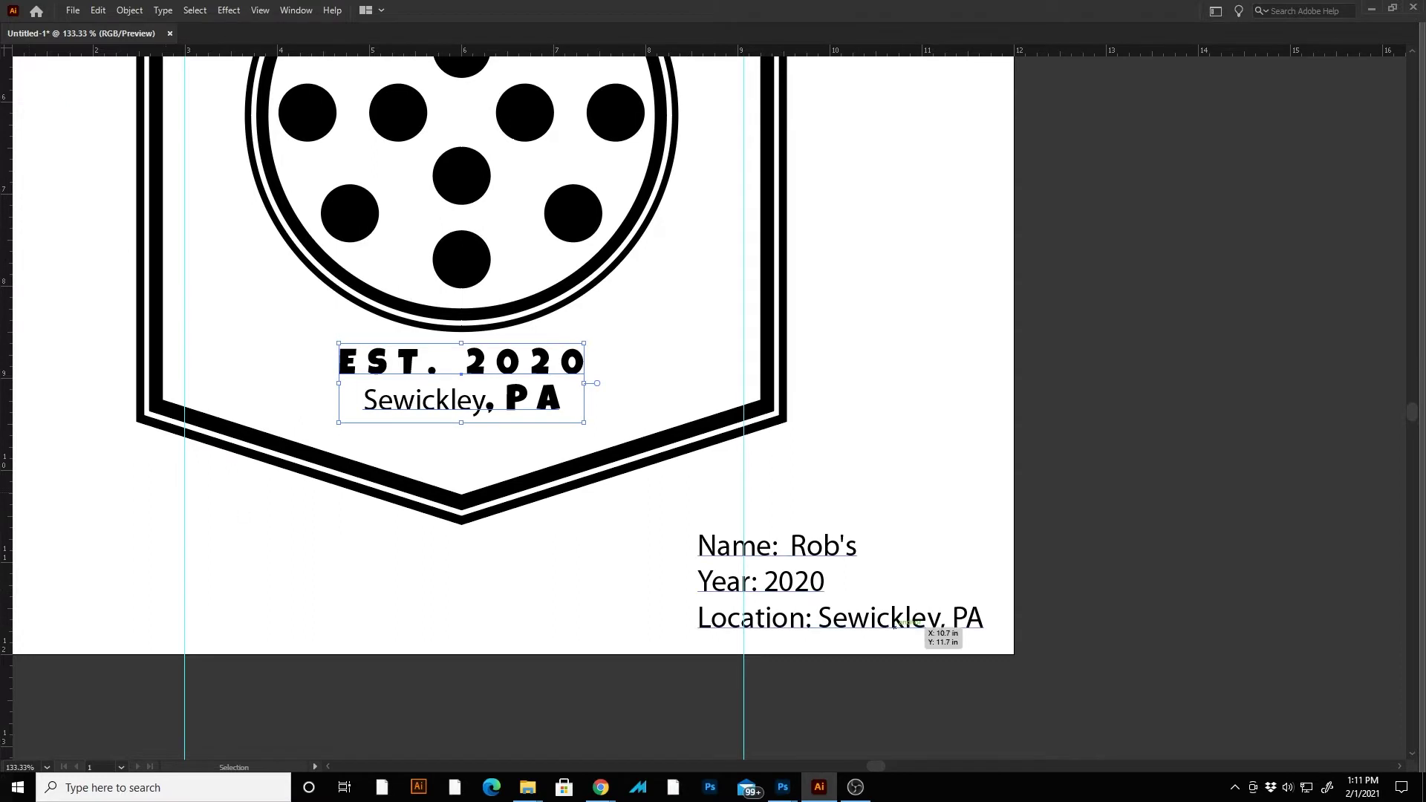
Step: Undo the formatted paste and replace GARDENA with Sewickley in the badge's own lettering style
key("alt+Tab")
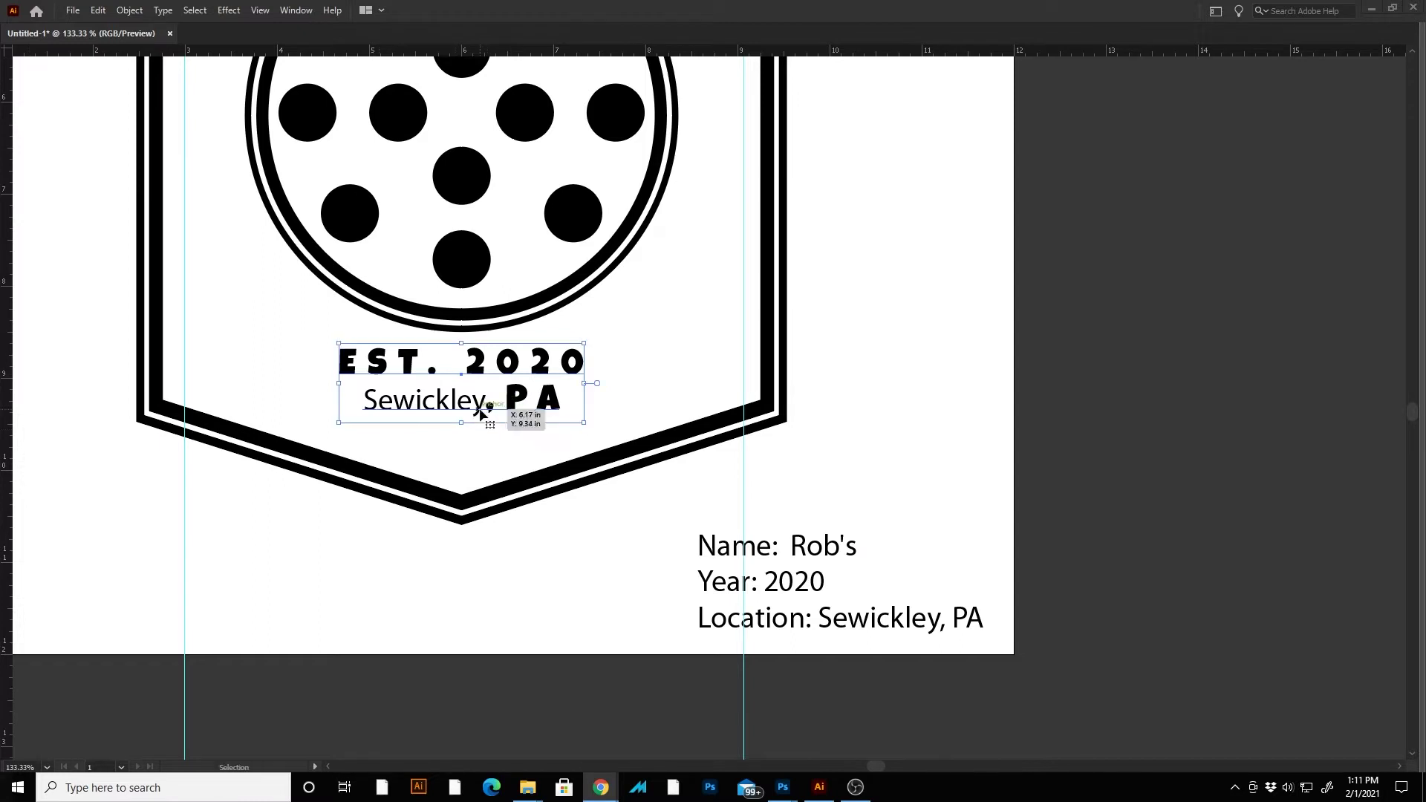
left_click(431, 409)
key("ctrl+z")
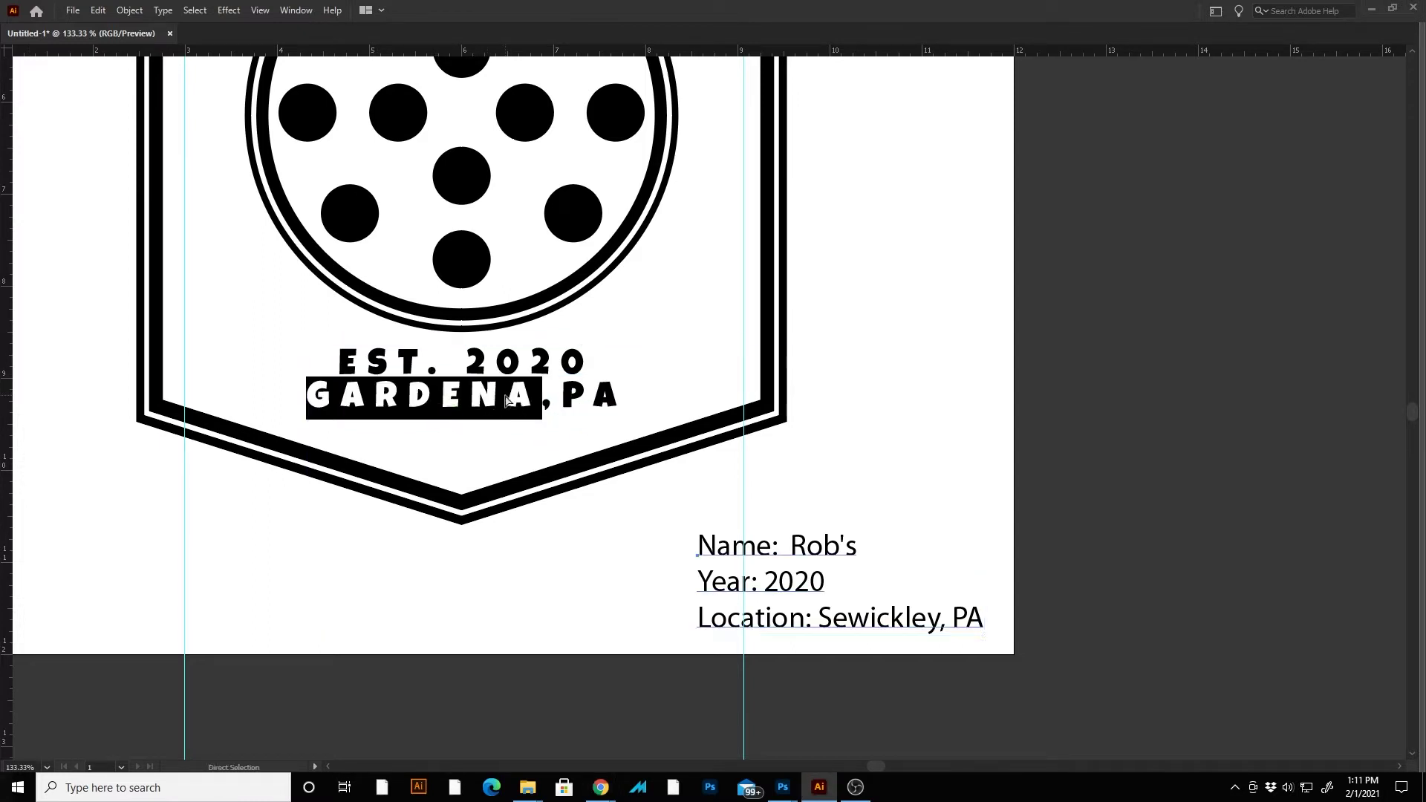
type("Sewickley")
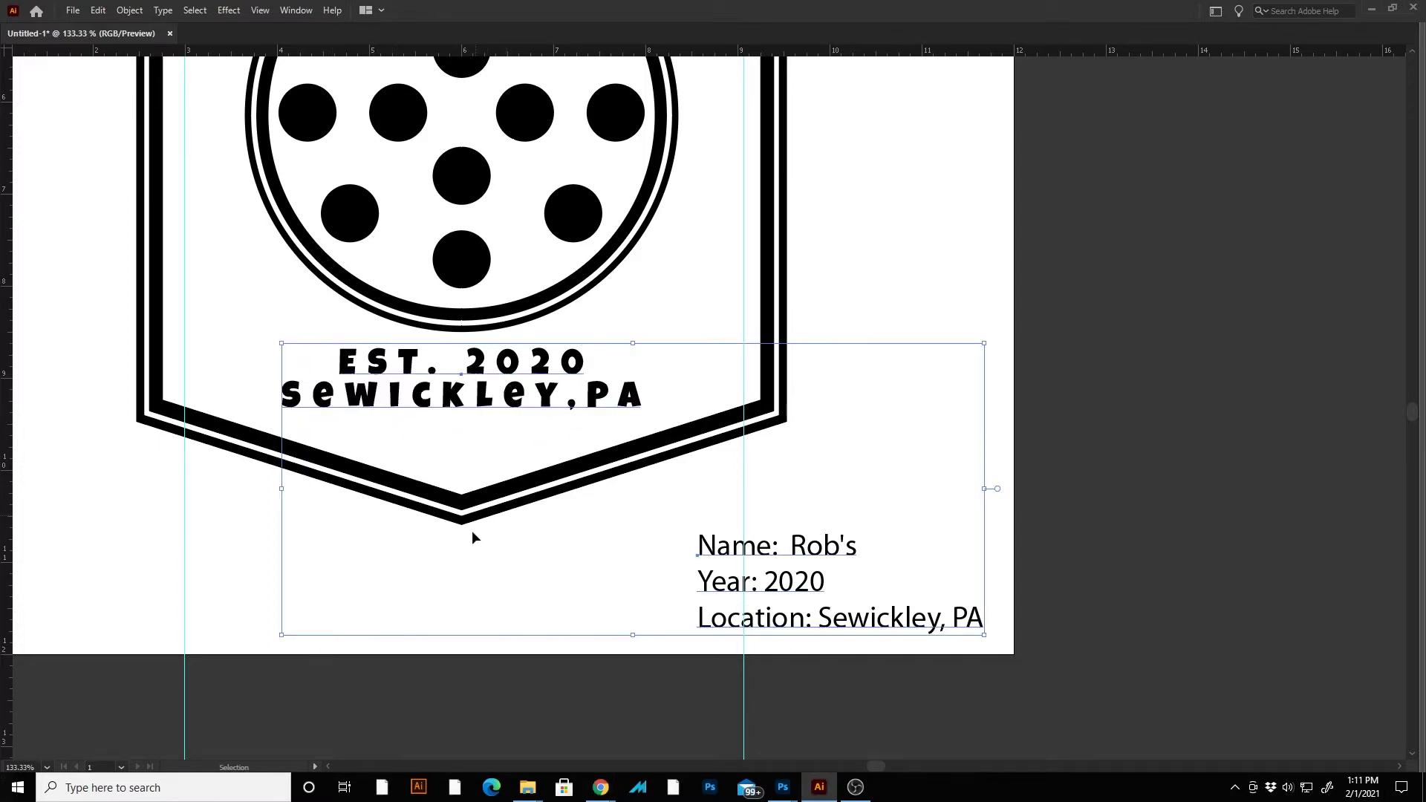
left_click(239, 538)
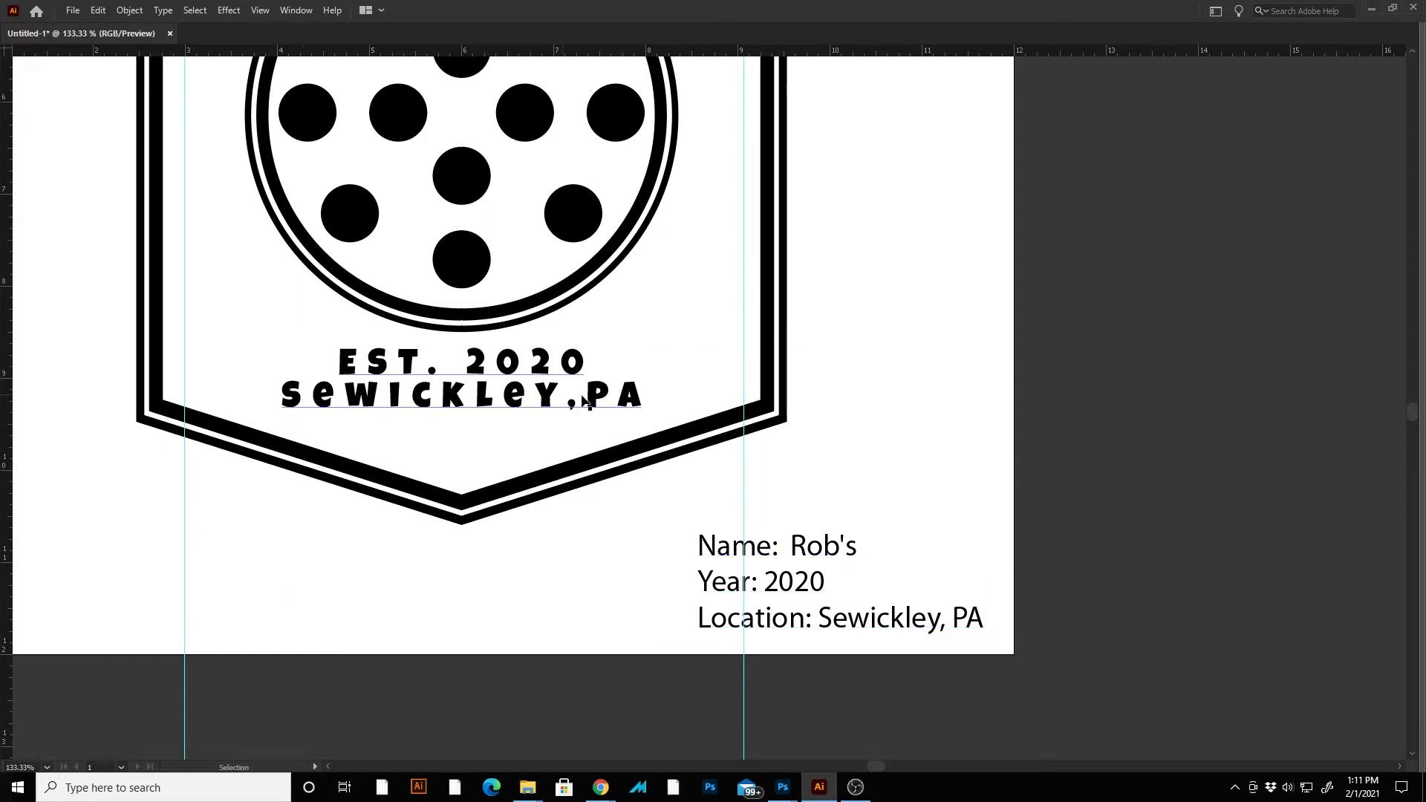
Step: Convert the badge's EST. 2020 and Sewickley,PA text block to uppercase
left_click_drag(457, 470, 543, 566)
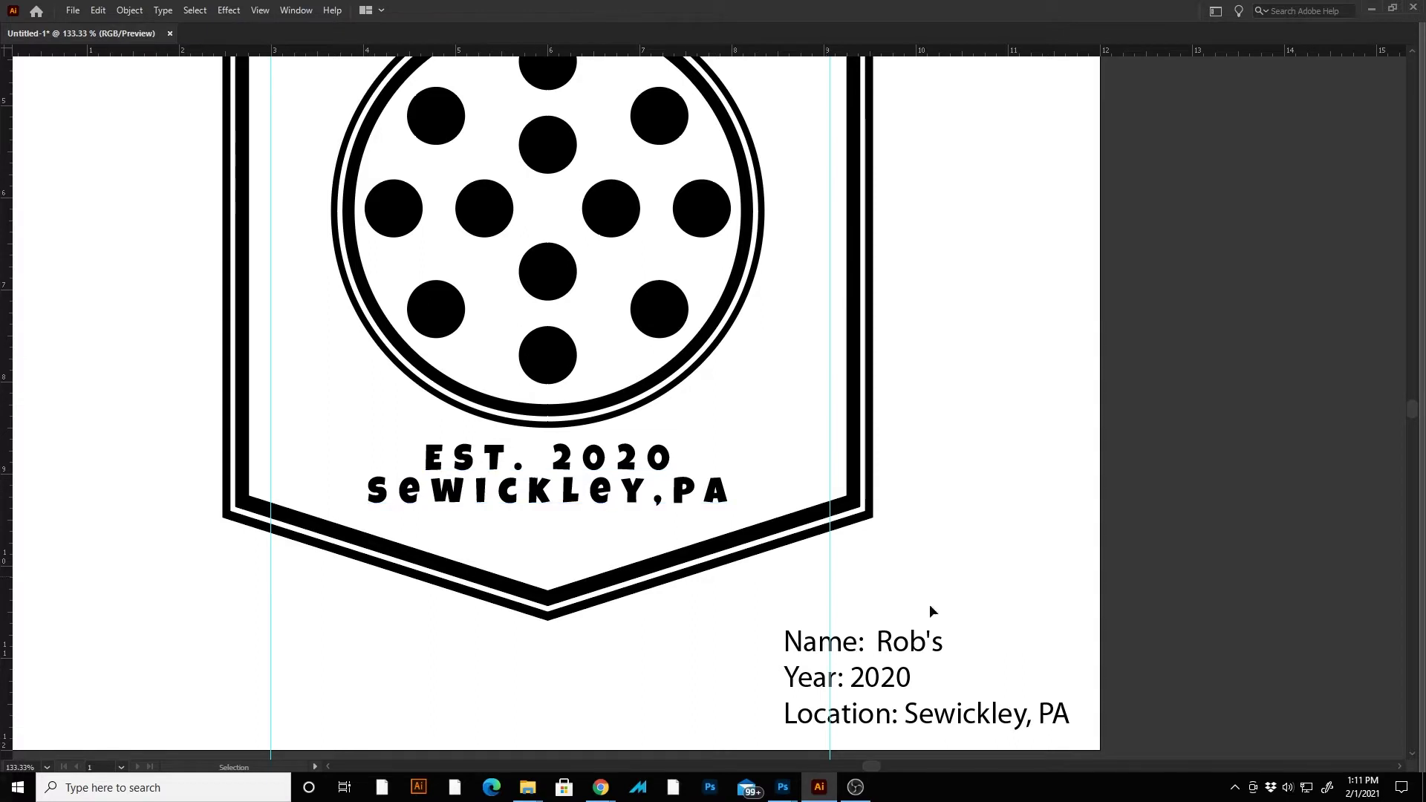
key("t")
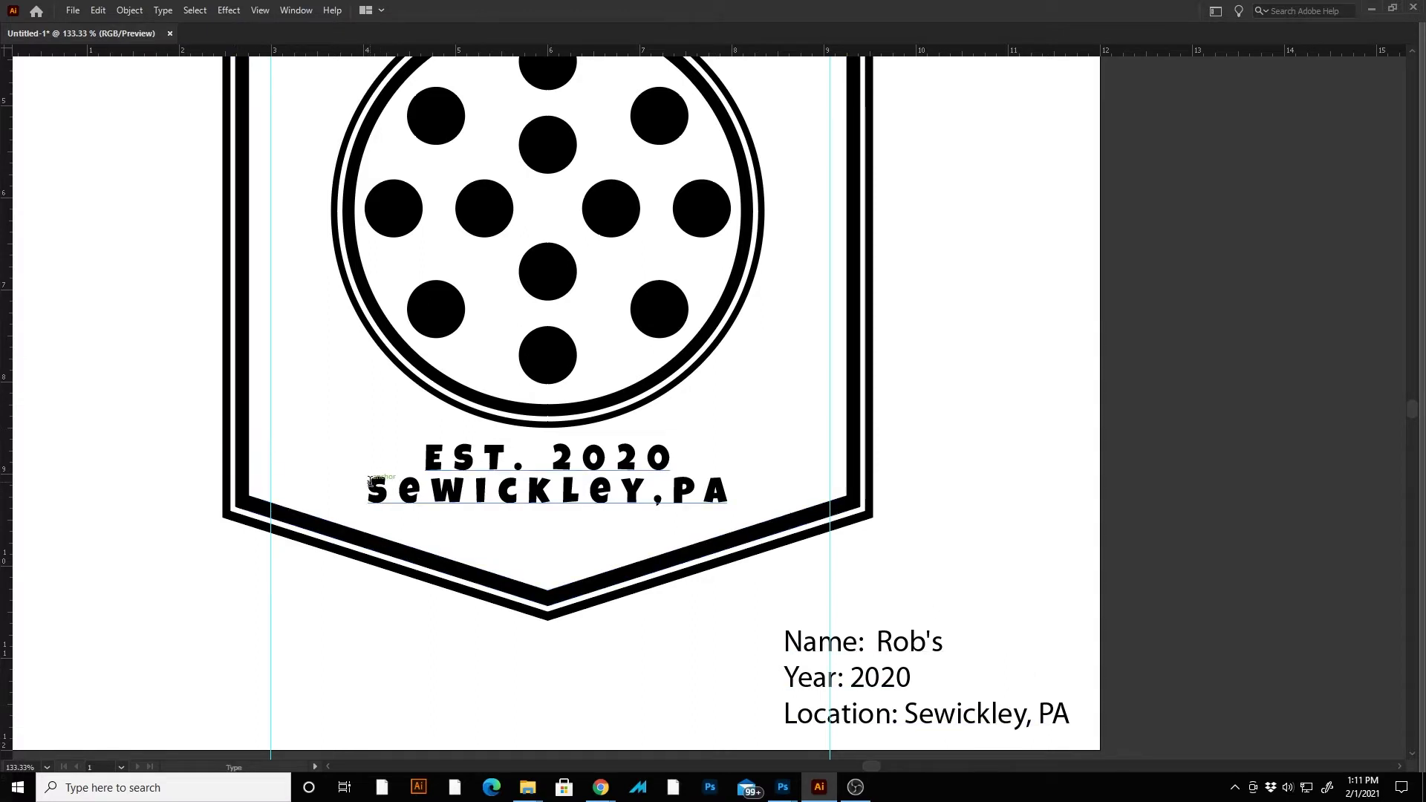
left_click(389, 486)
key("Escape")
key("Tab")
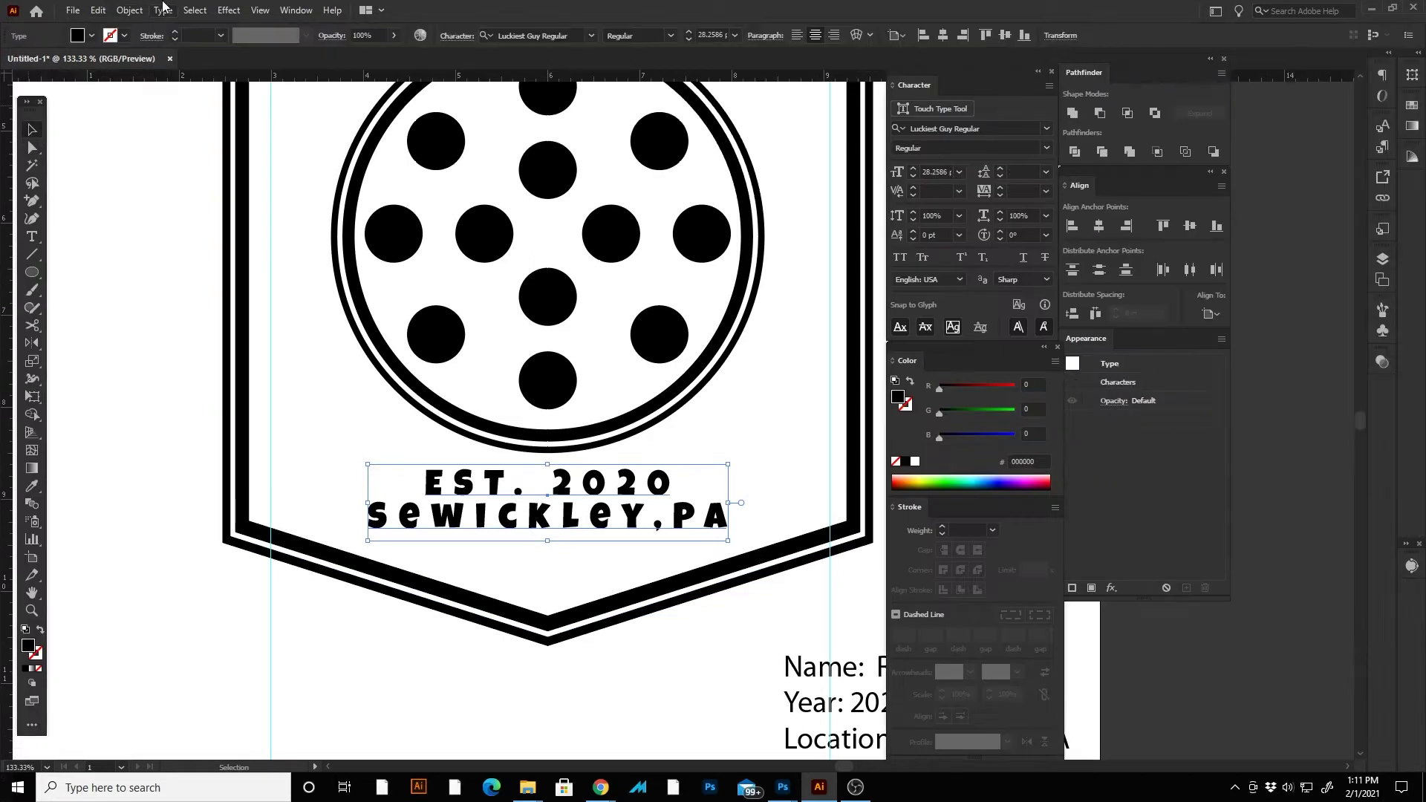
left_click(163, 9)
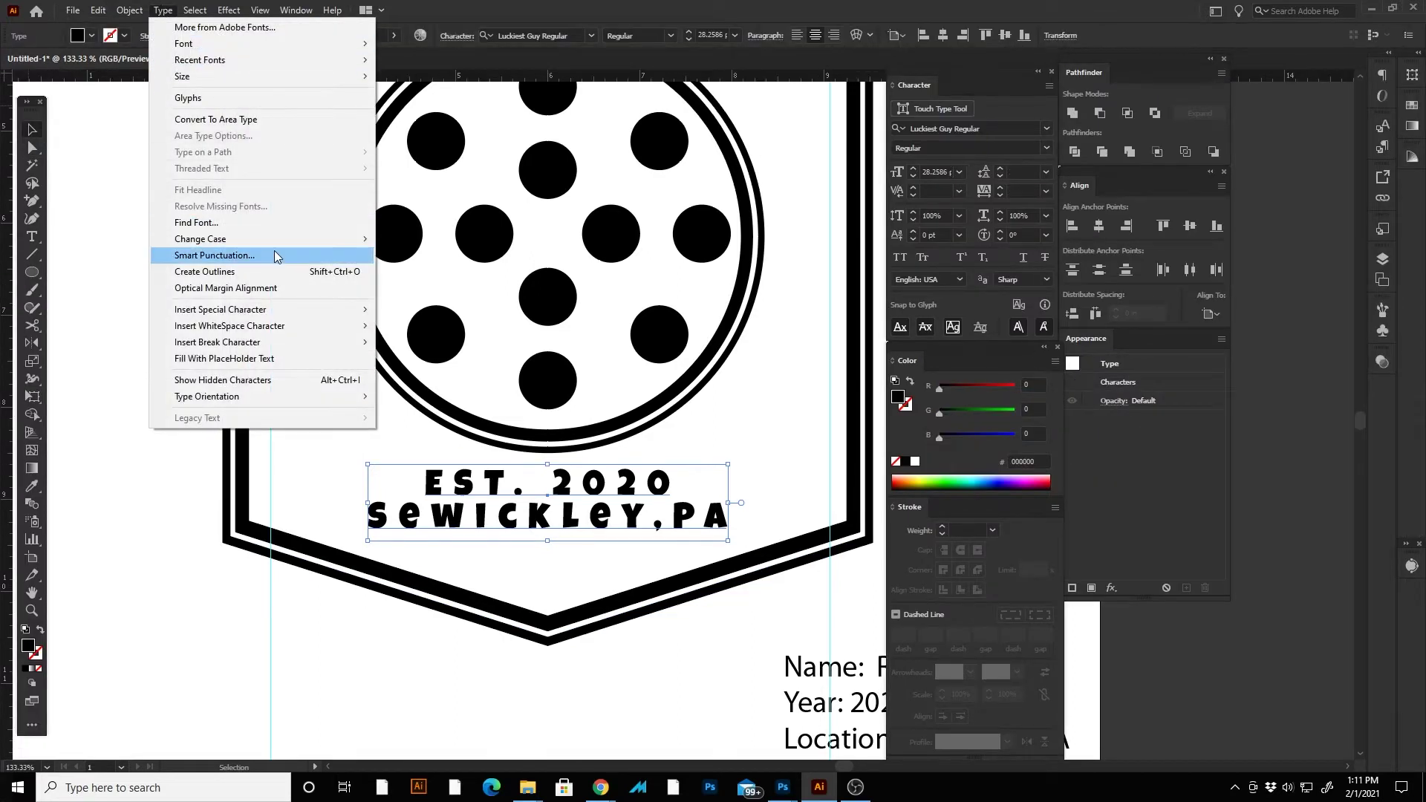
mouse_move(276, 239)
left_click(412, 238)
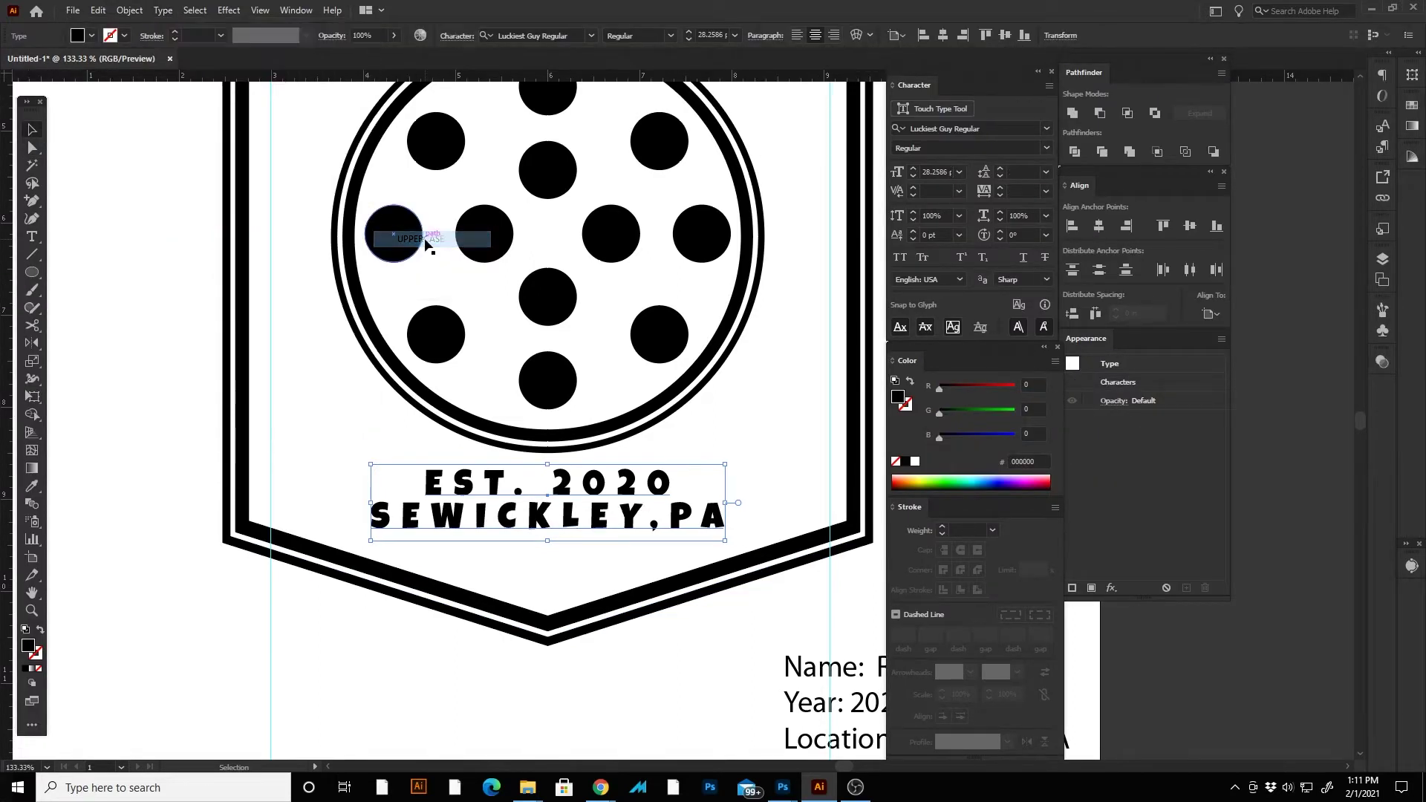
left_click(510, 542)
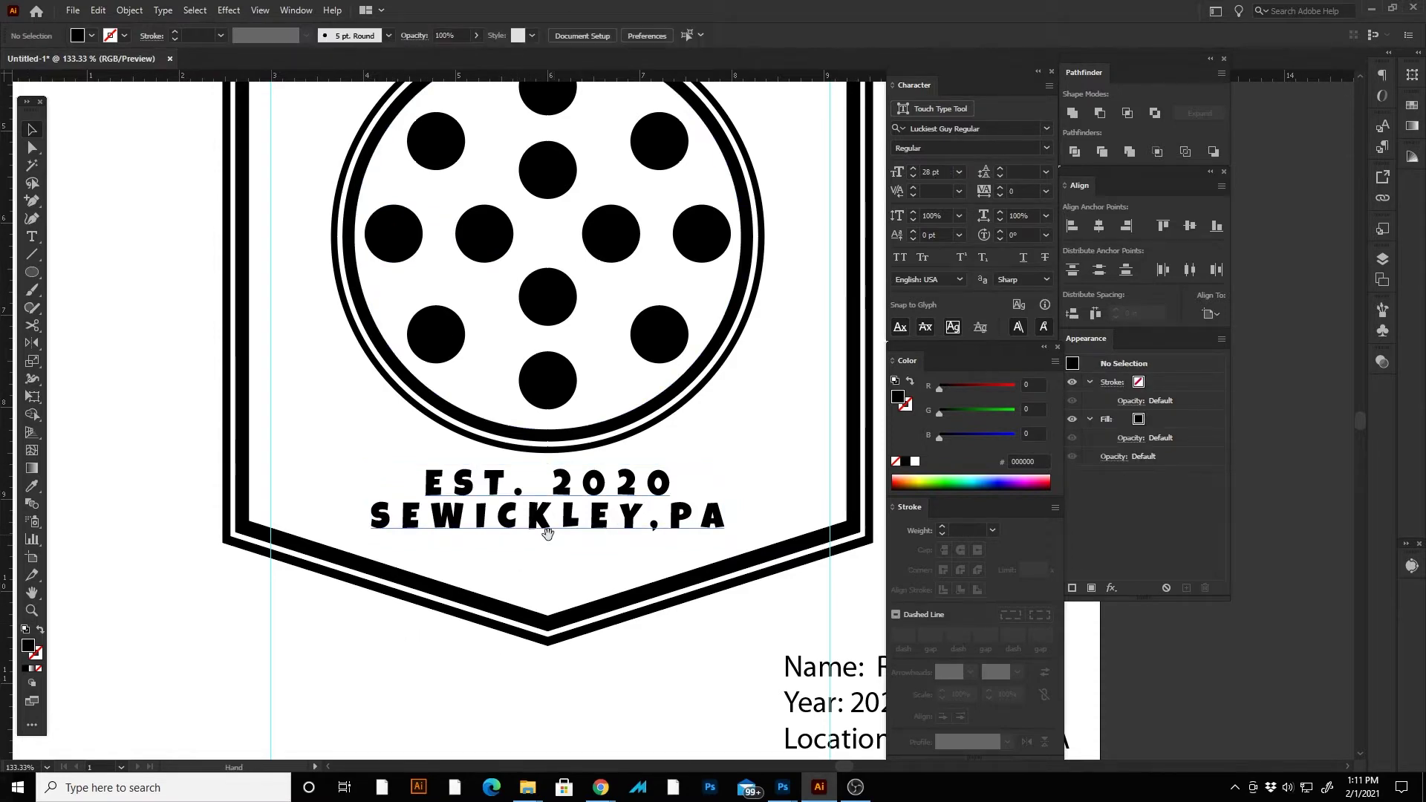
Step: Delete the name, year and location notes beneath the badge
scroll(570, 535, "right", 2)
mouse_move(569, 521)
left_mouse_down()
mouse_move(500, 436)
mouse_move(404, 478)
left_mouse_up()
left_click(687, 641)
key("Delete")
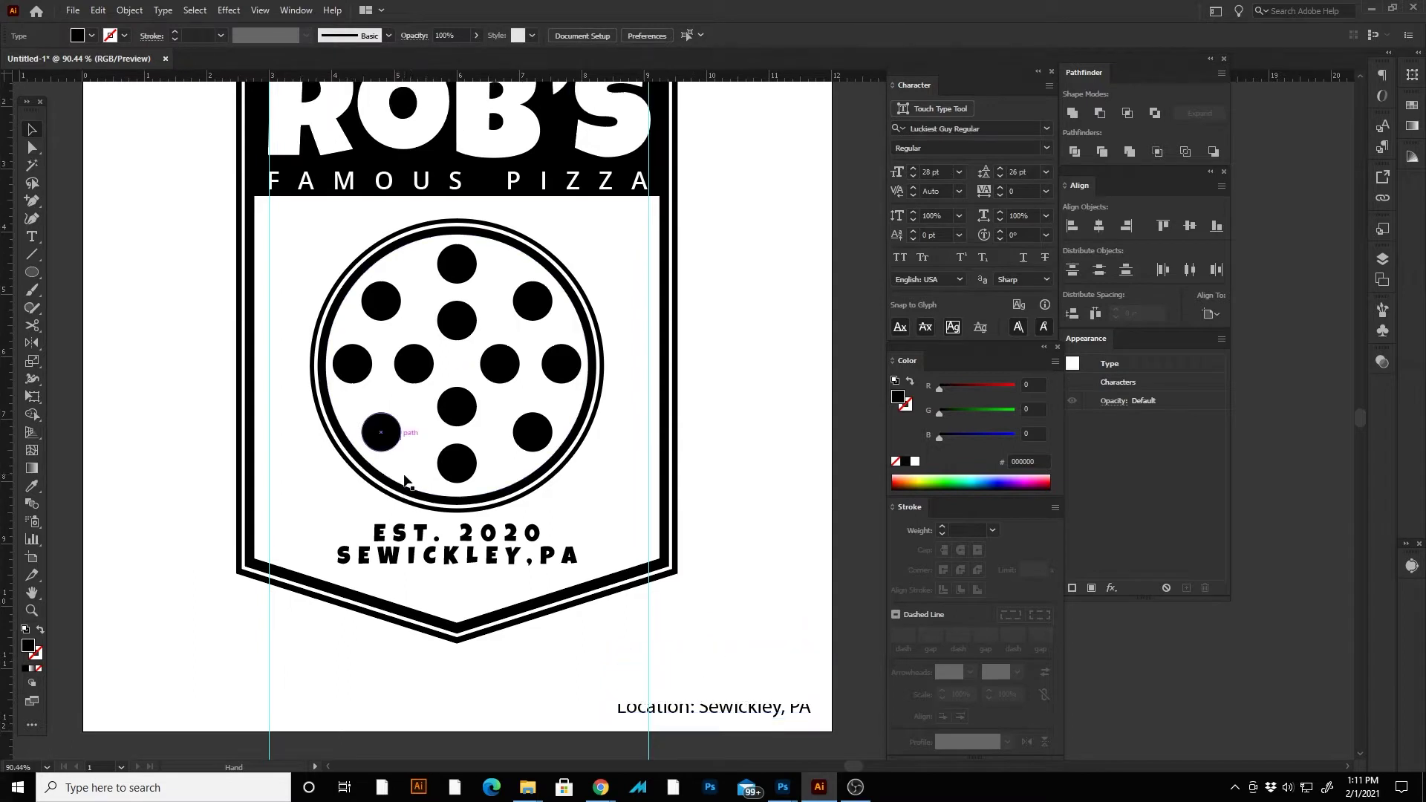
left_click_drag(534, 617, 421, 548)
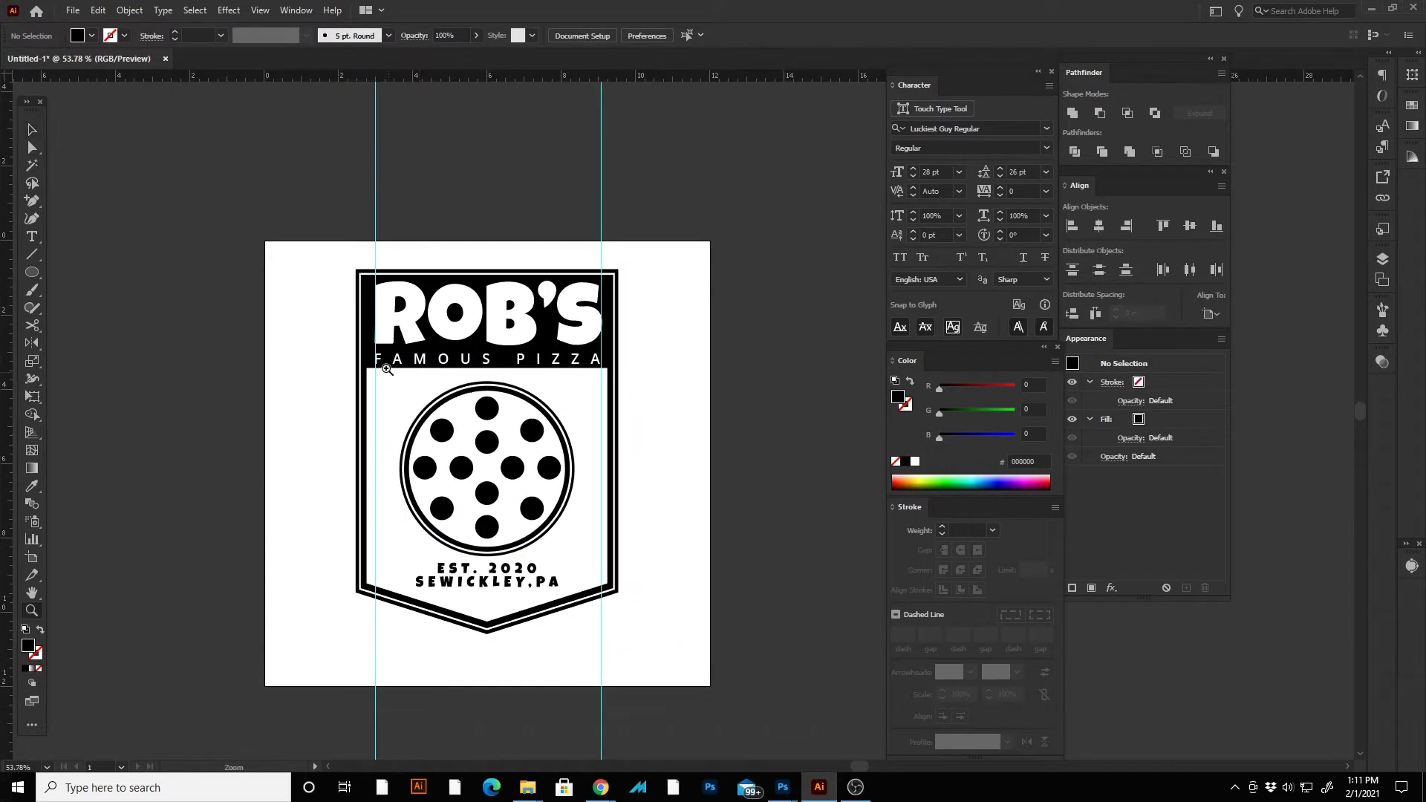
Step: Select all of the badge artwork on the artboard and copy it
left_click_drag(414, 403, 433, 390)
key("v")
left_click_drag(289, 199, 711, 688)
key("a")
key("v")
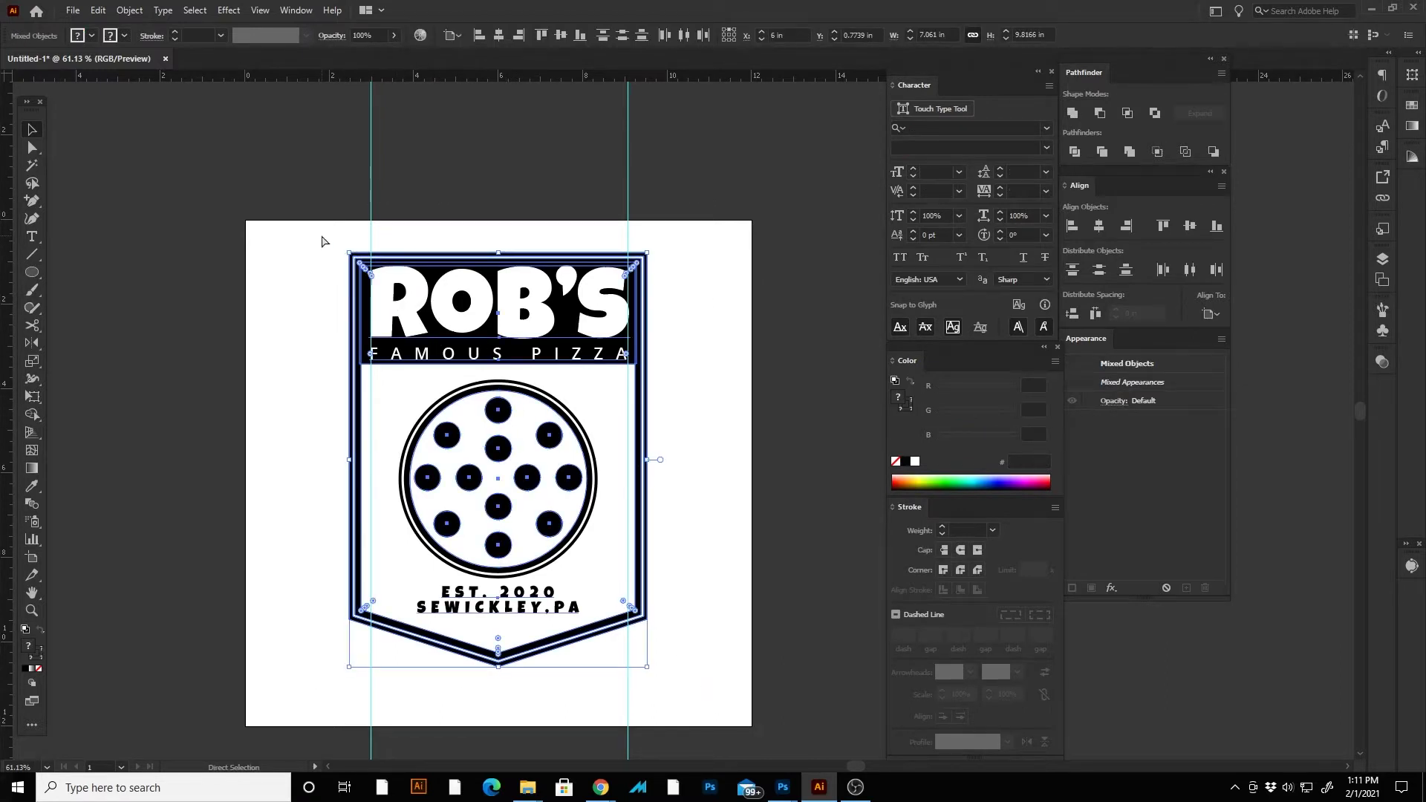
left_click(179, 156)
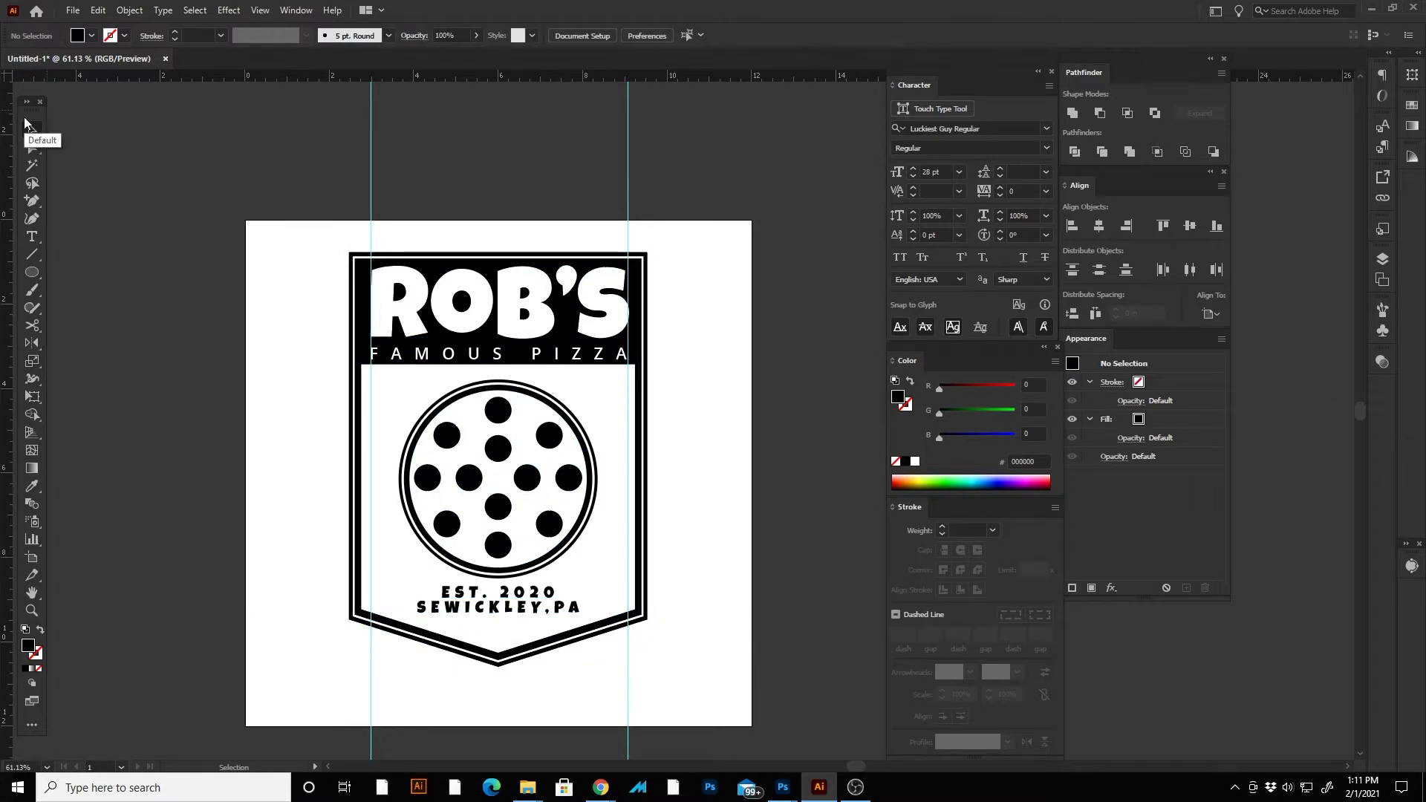
key("ctrl+a")
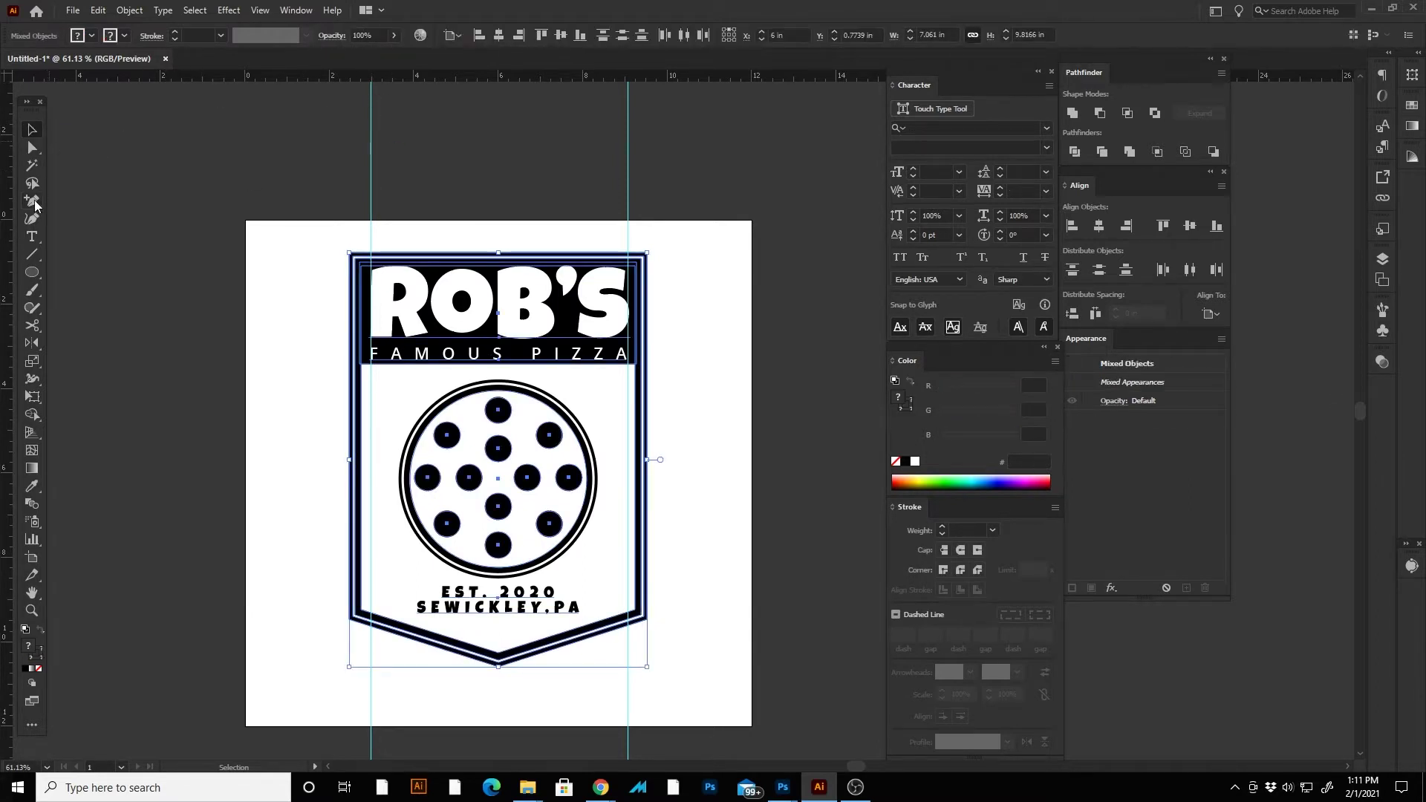
left_click_drag(269, 196, 765, 719)
left_click(119, 9)
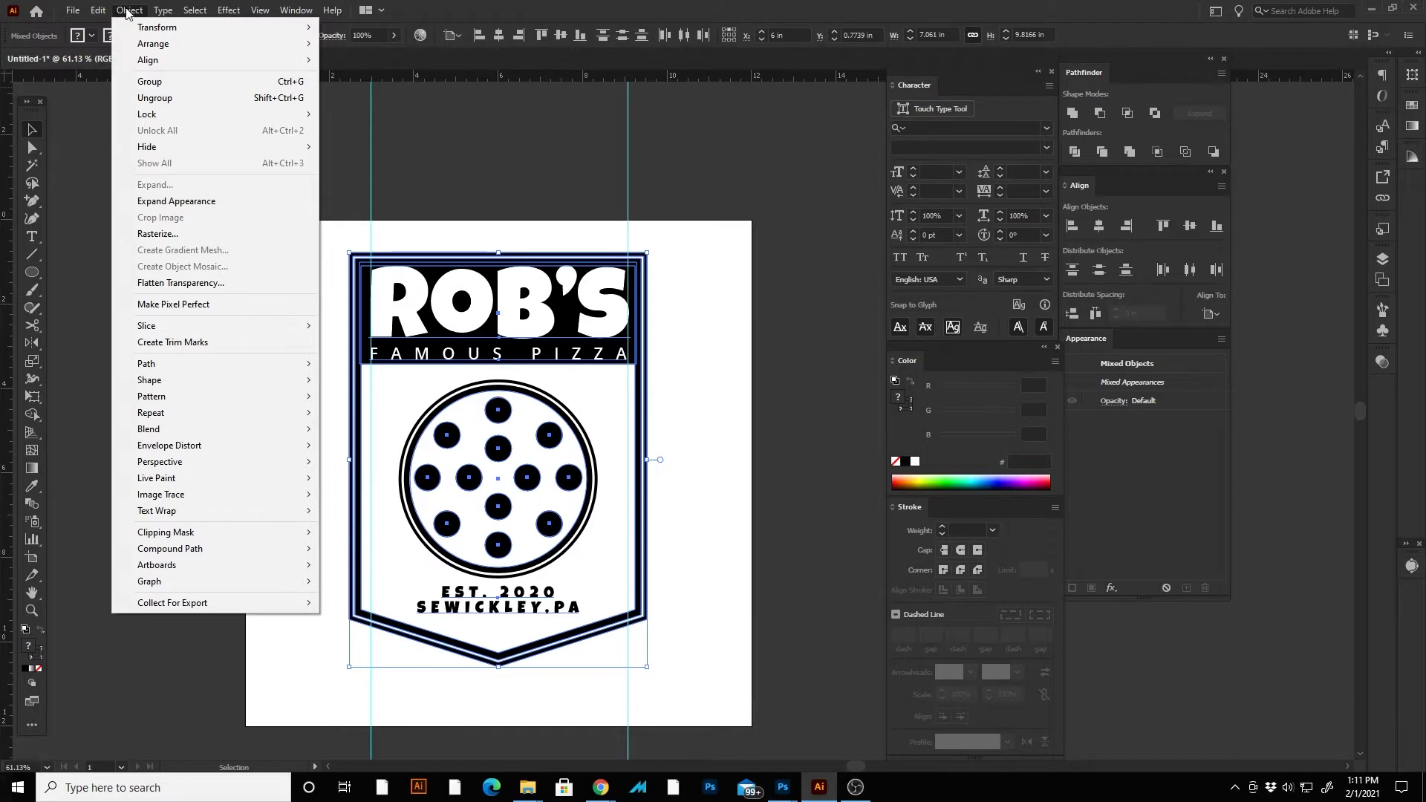
left_click(114, 13)
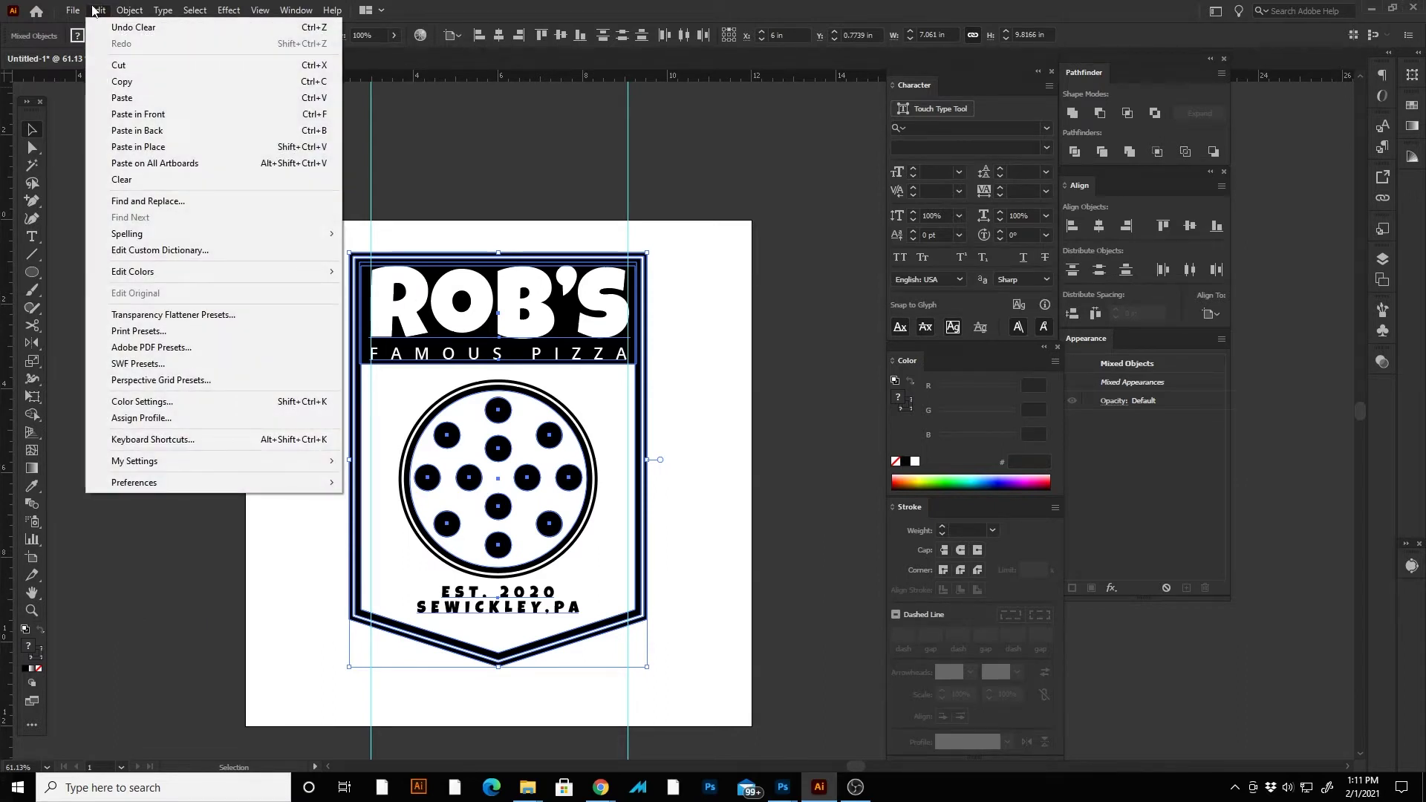
left_click(128, 81)
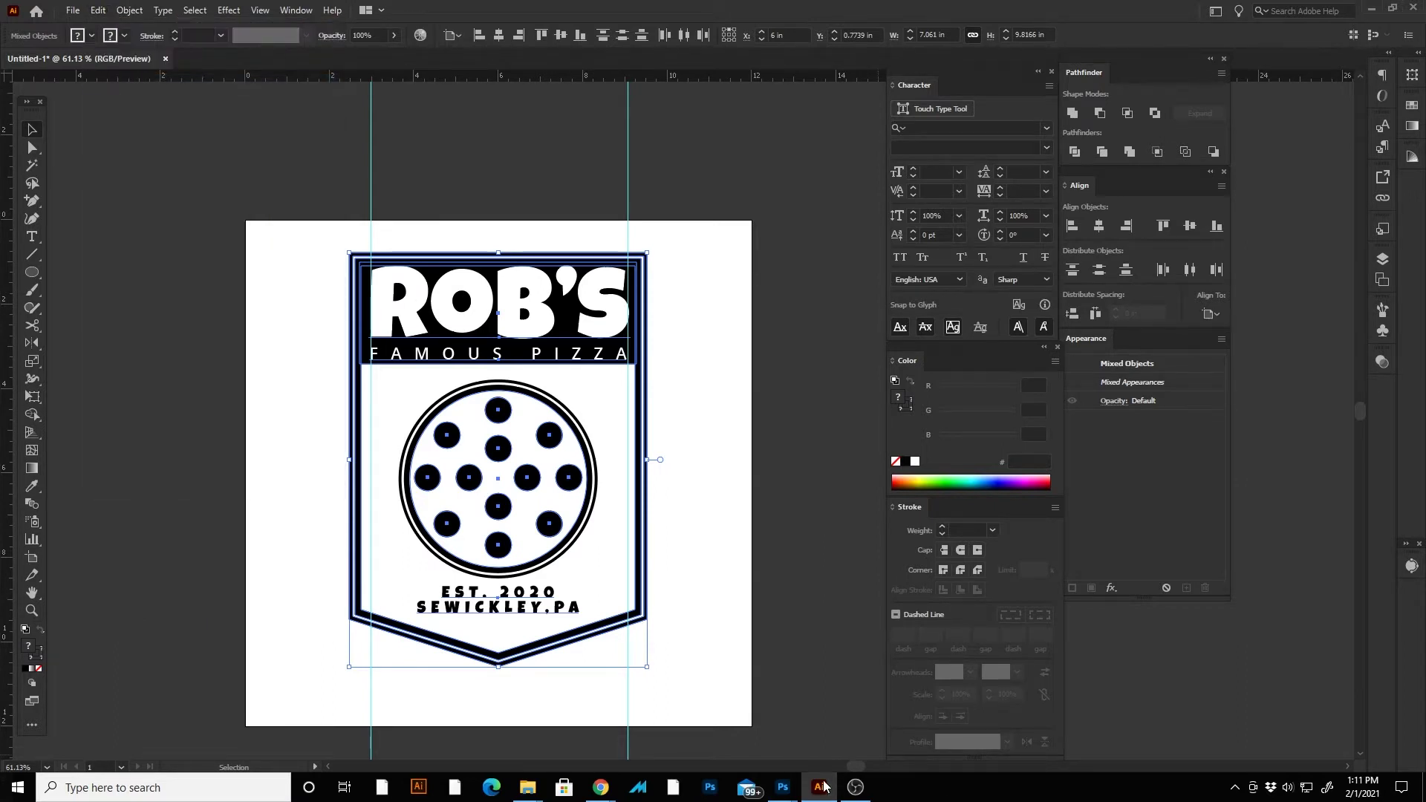
Step: Switch to the blank Untitled-1 document in Photoshop and paste the badge as a Smart Object
mouse_move(785, 788)
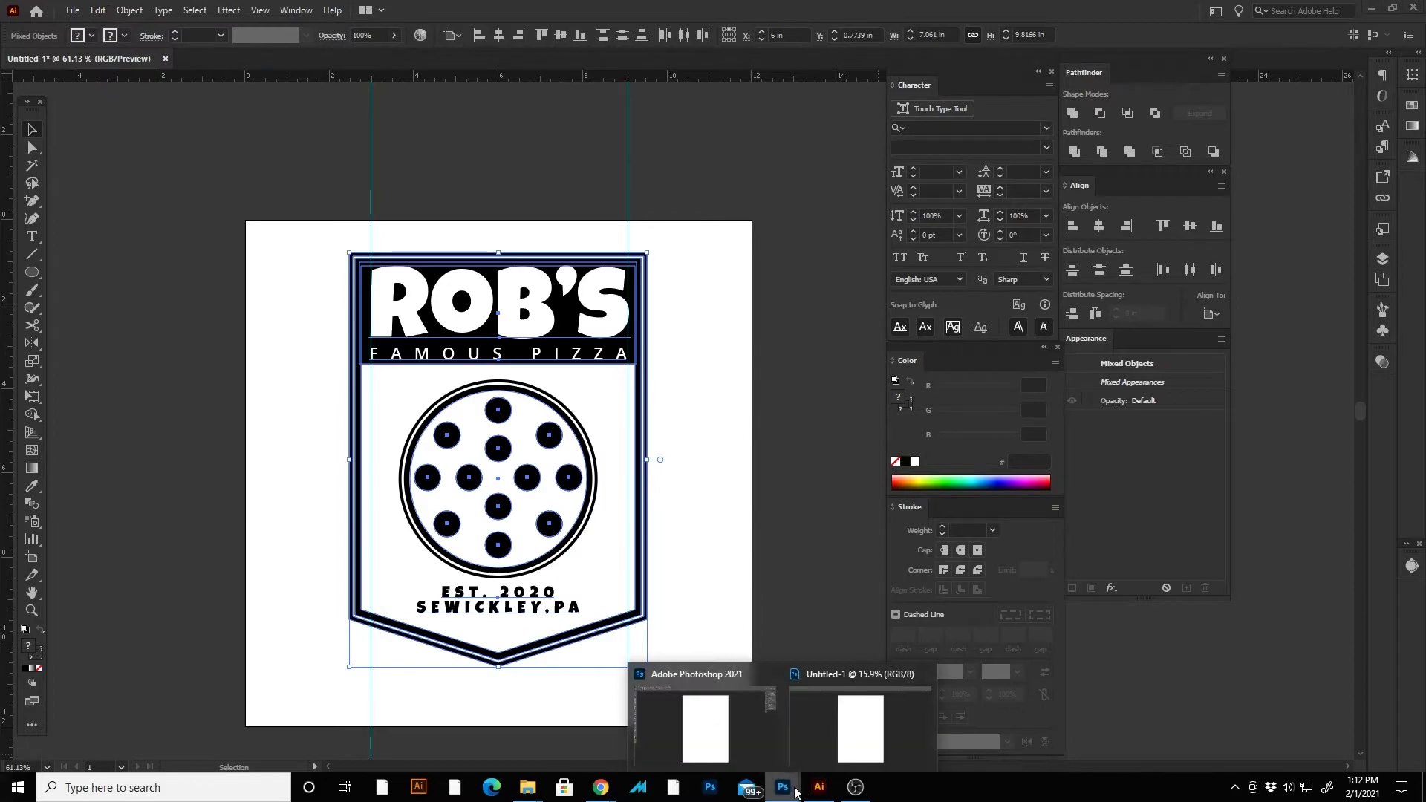
left_click(840, 752)
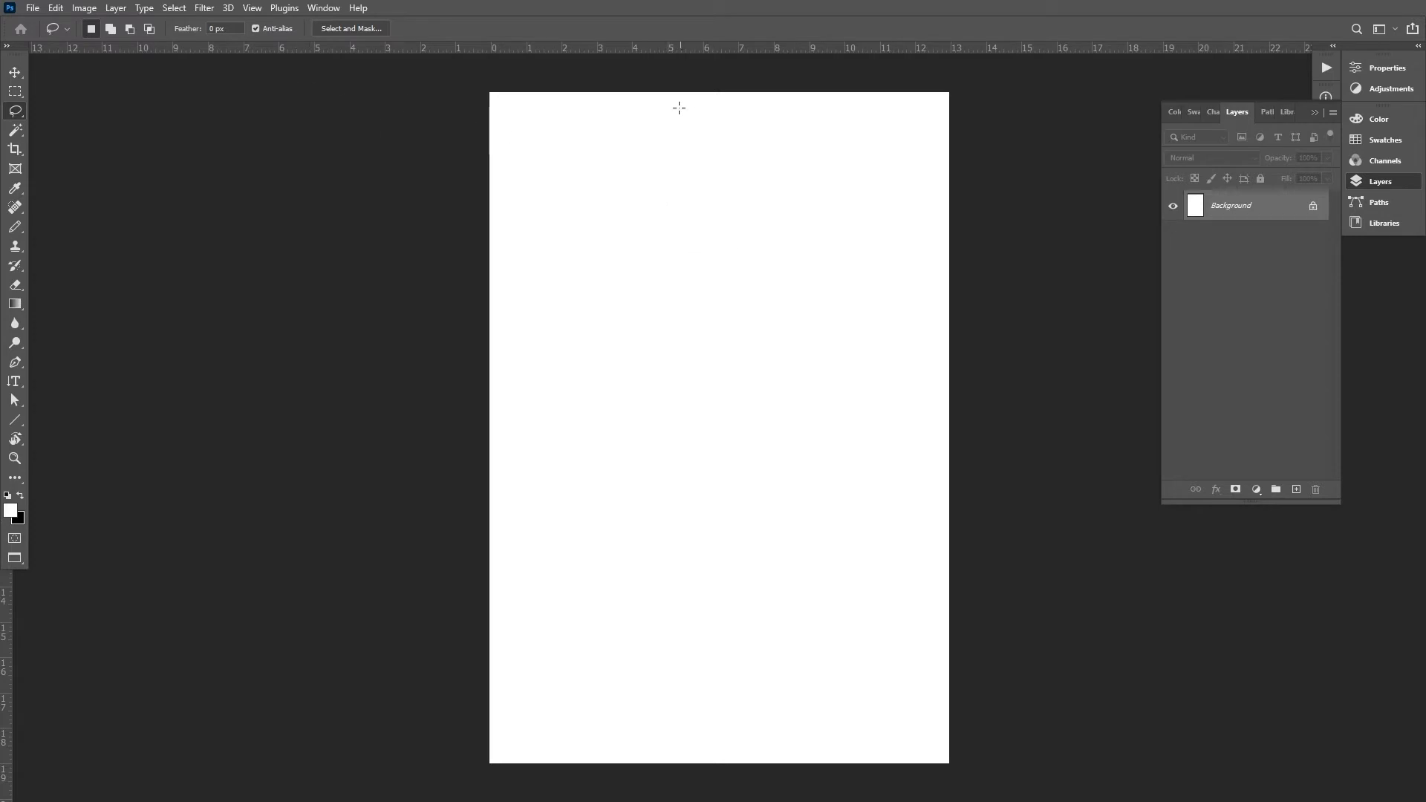
left_click_drag(775, 380, 579, 379)
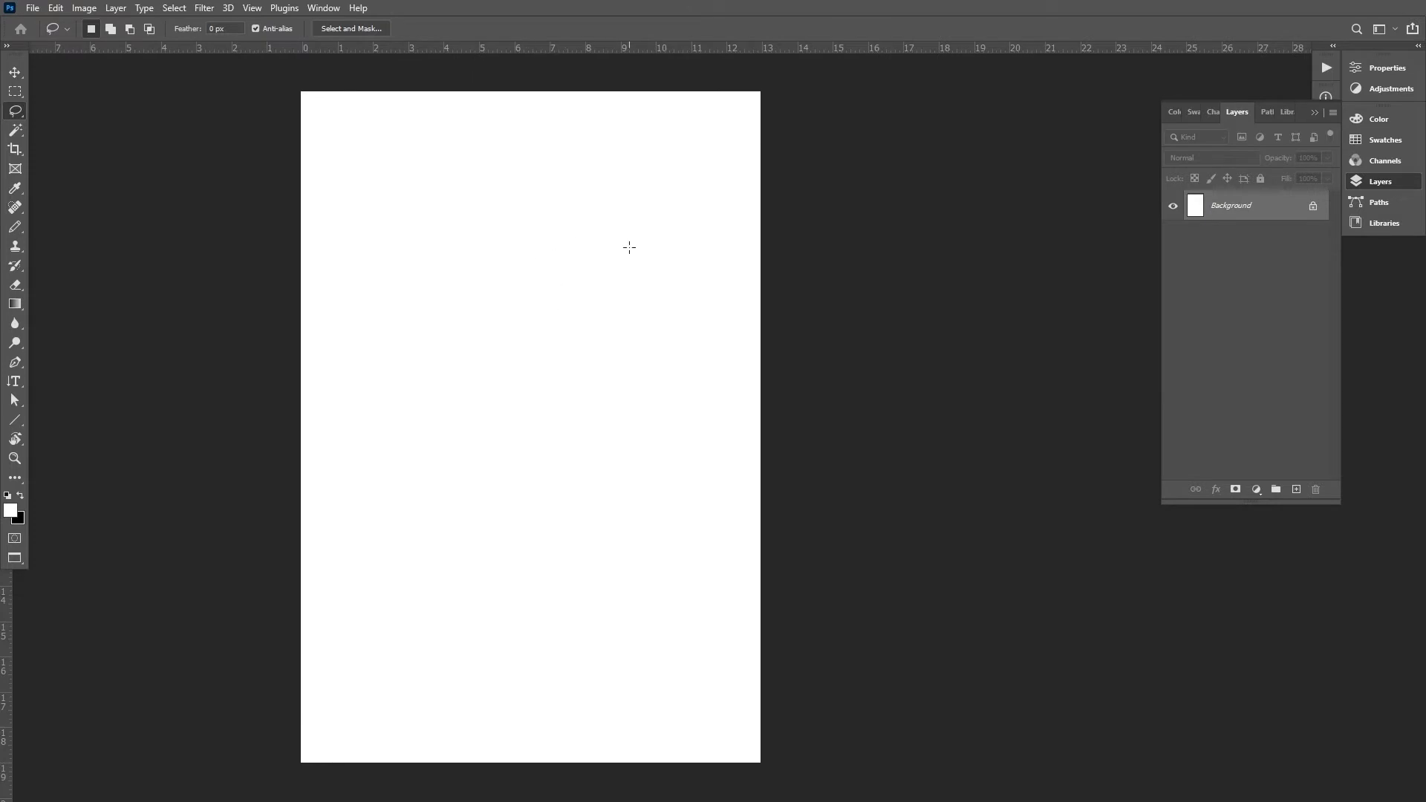
left_click(87, 15)
mouse_move(56, 8)
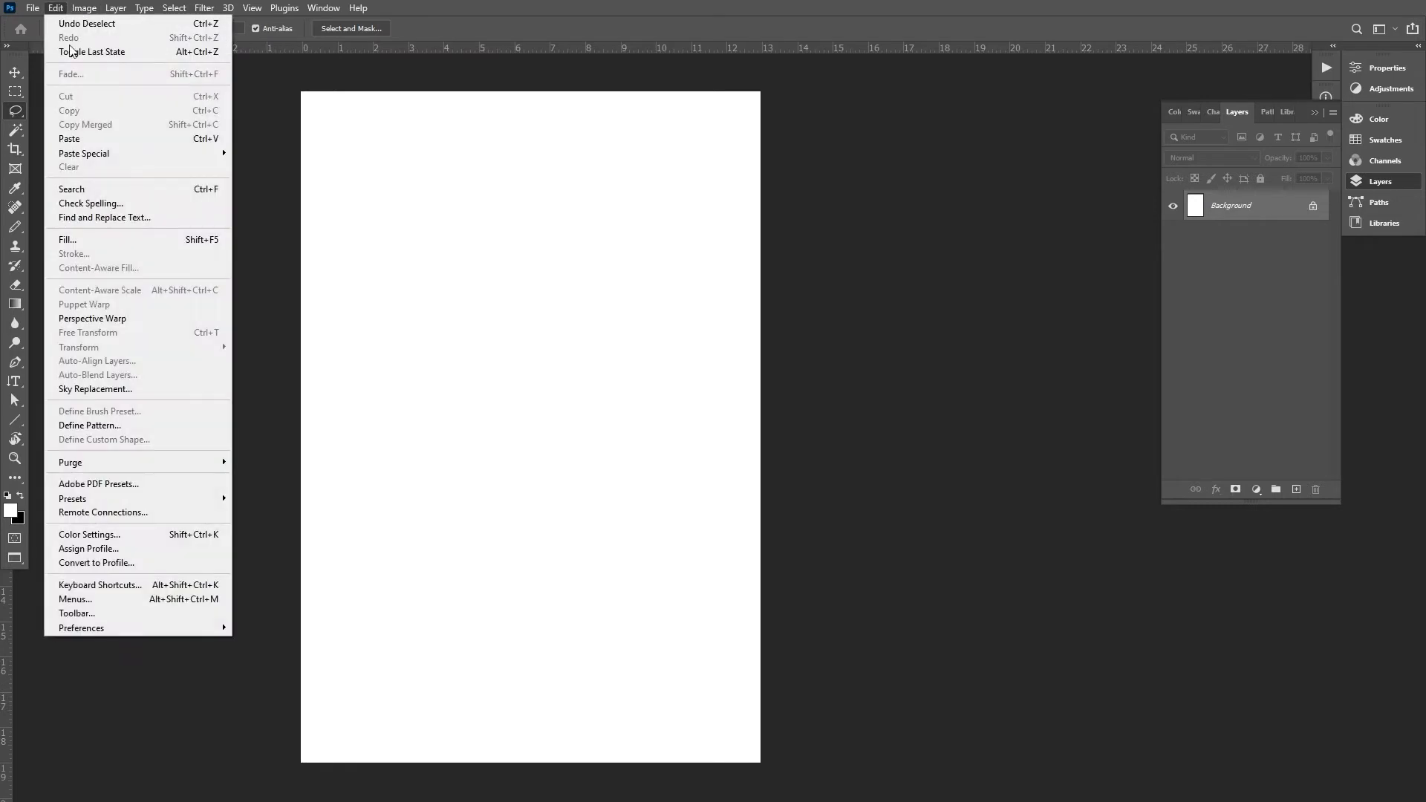
left_click(98, 141)
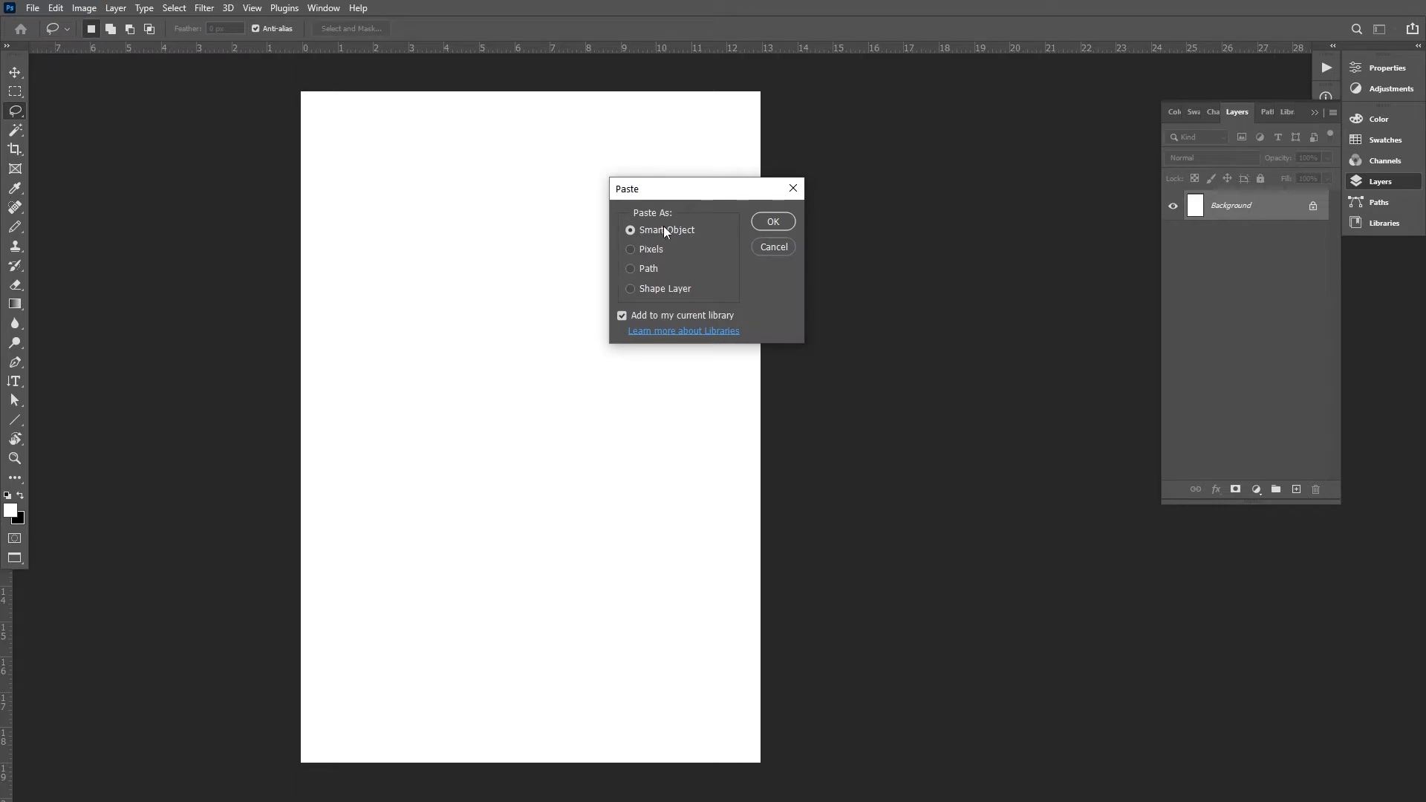
left_click(773, 223)
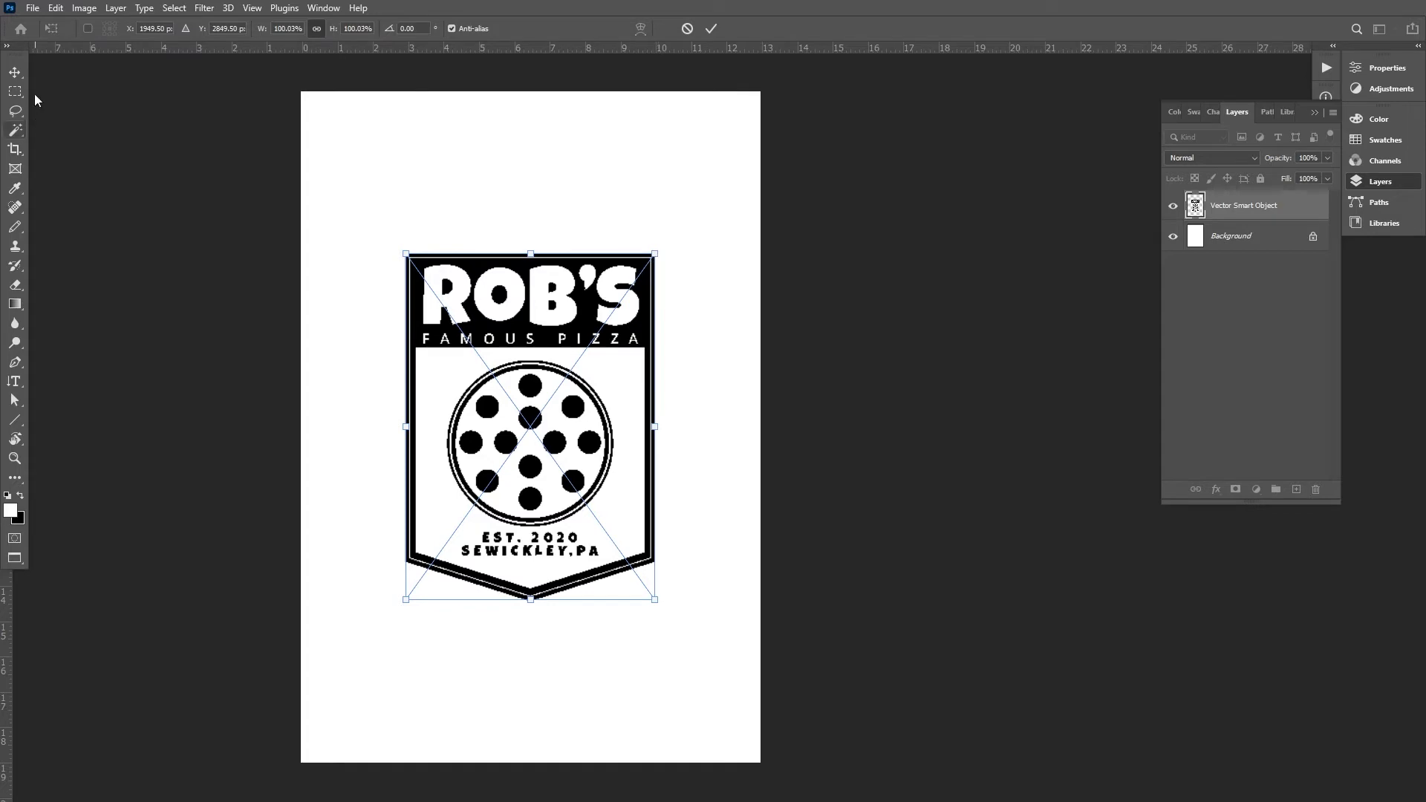
Step: Scale the pasted badge to about 138% and centre it horizontally on the upper part of the page
left_click_drag(653, 255, 703, 118)
left_click_drag(623, 214, 588, 236)
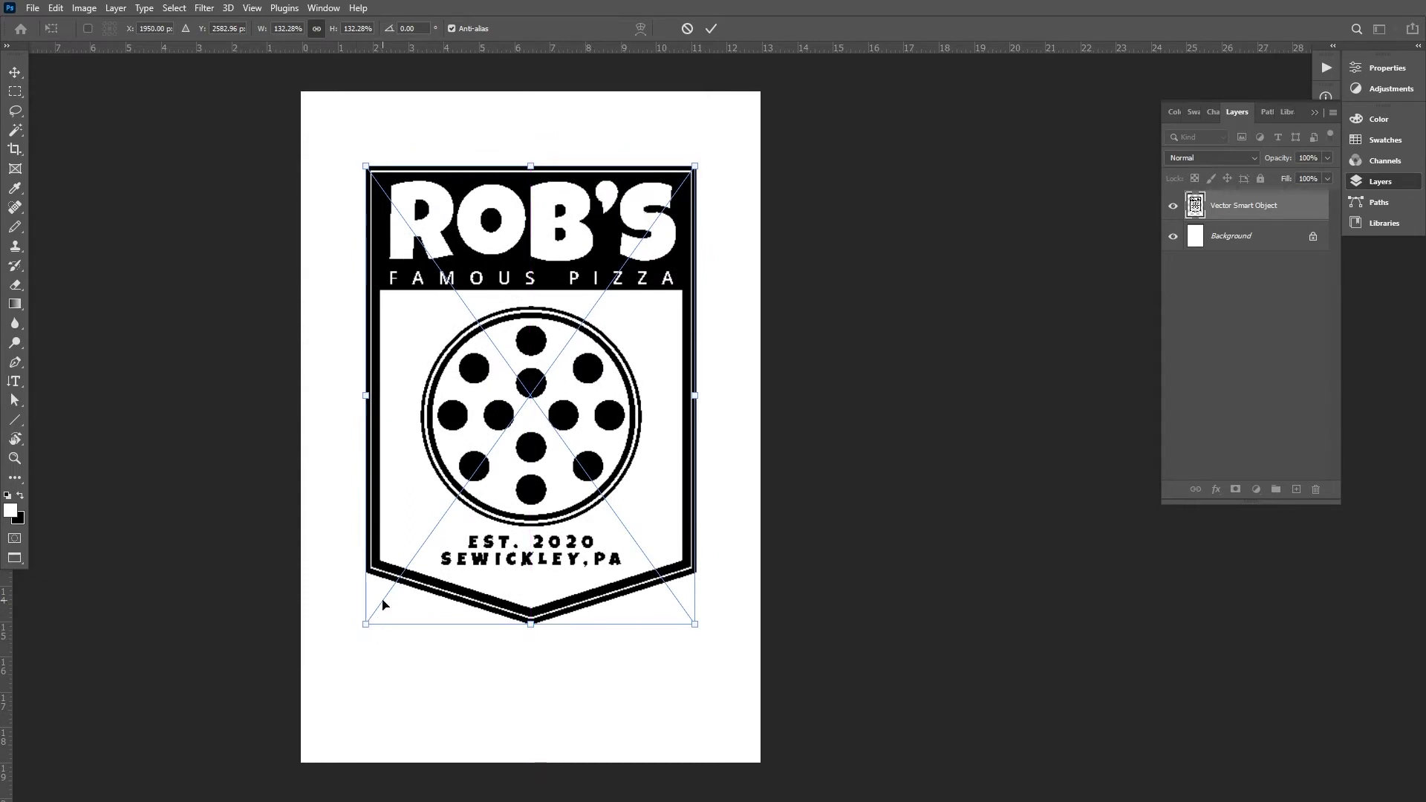
left_click_drag(369, 626, 334, 633)
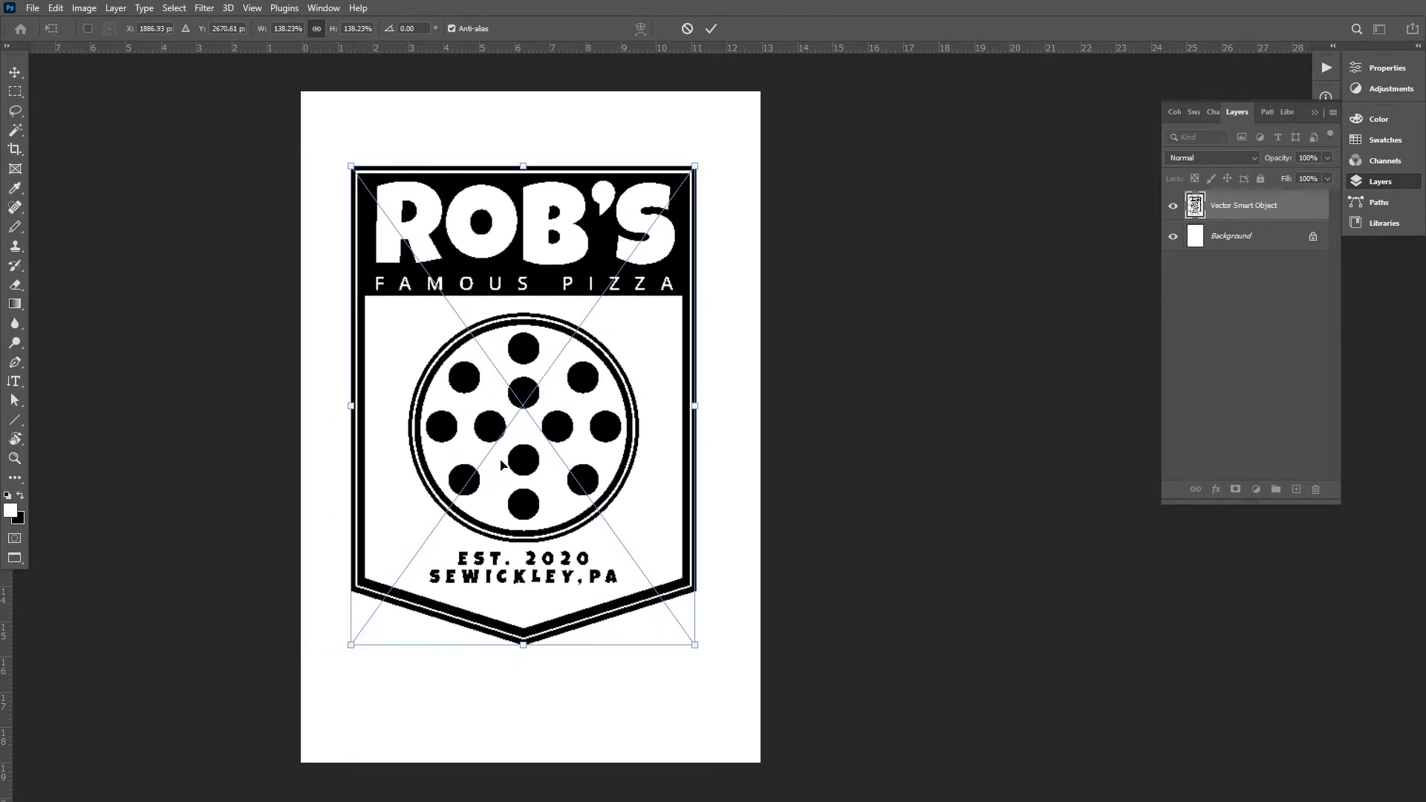
left_click_drag(514, 452, 522, 456)
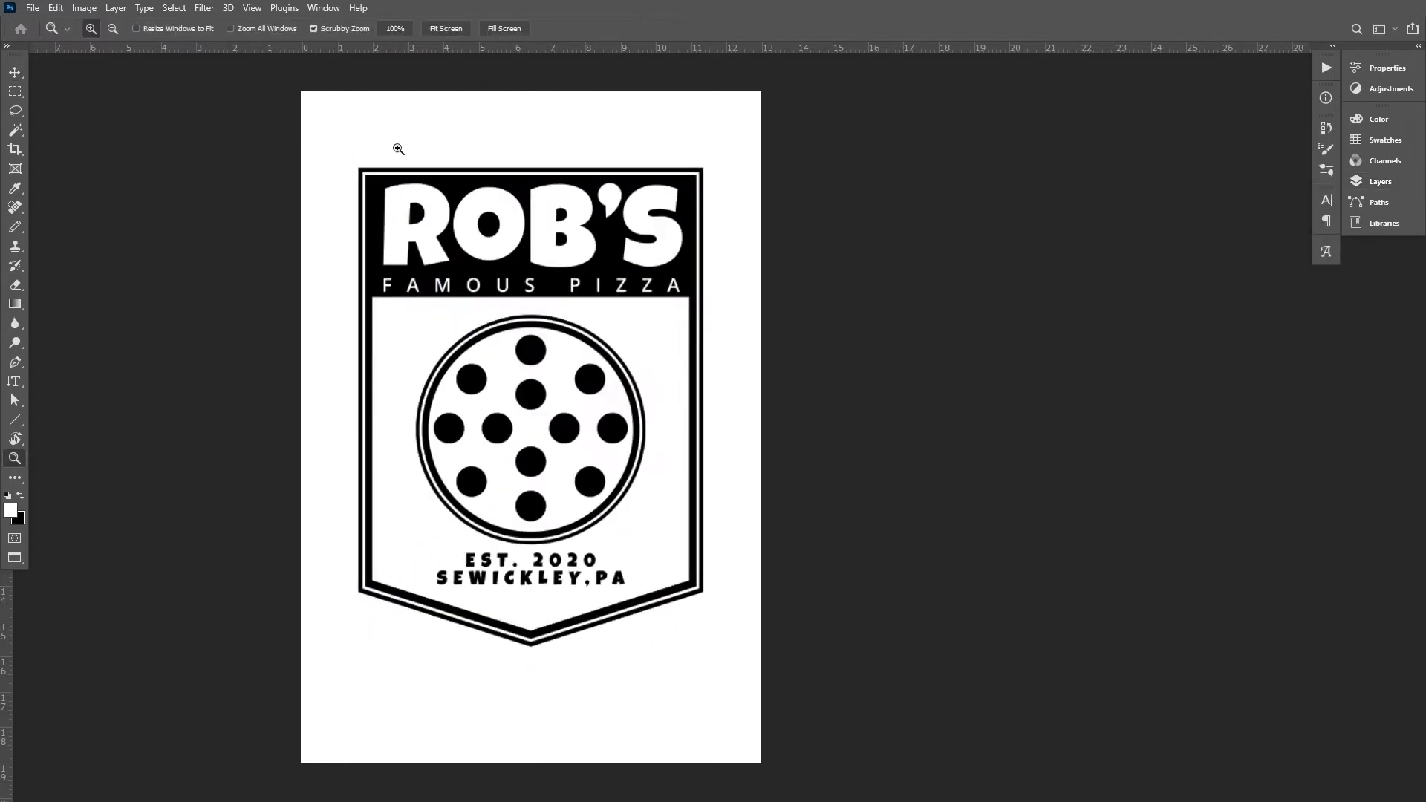
left_click_drag(408, 162, 544, 263)
key("ctrl+plus")
key("ctrl+plus")
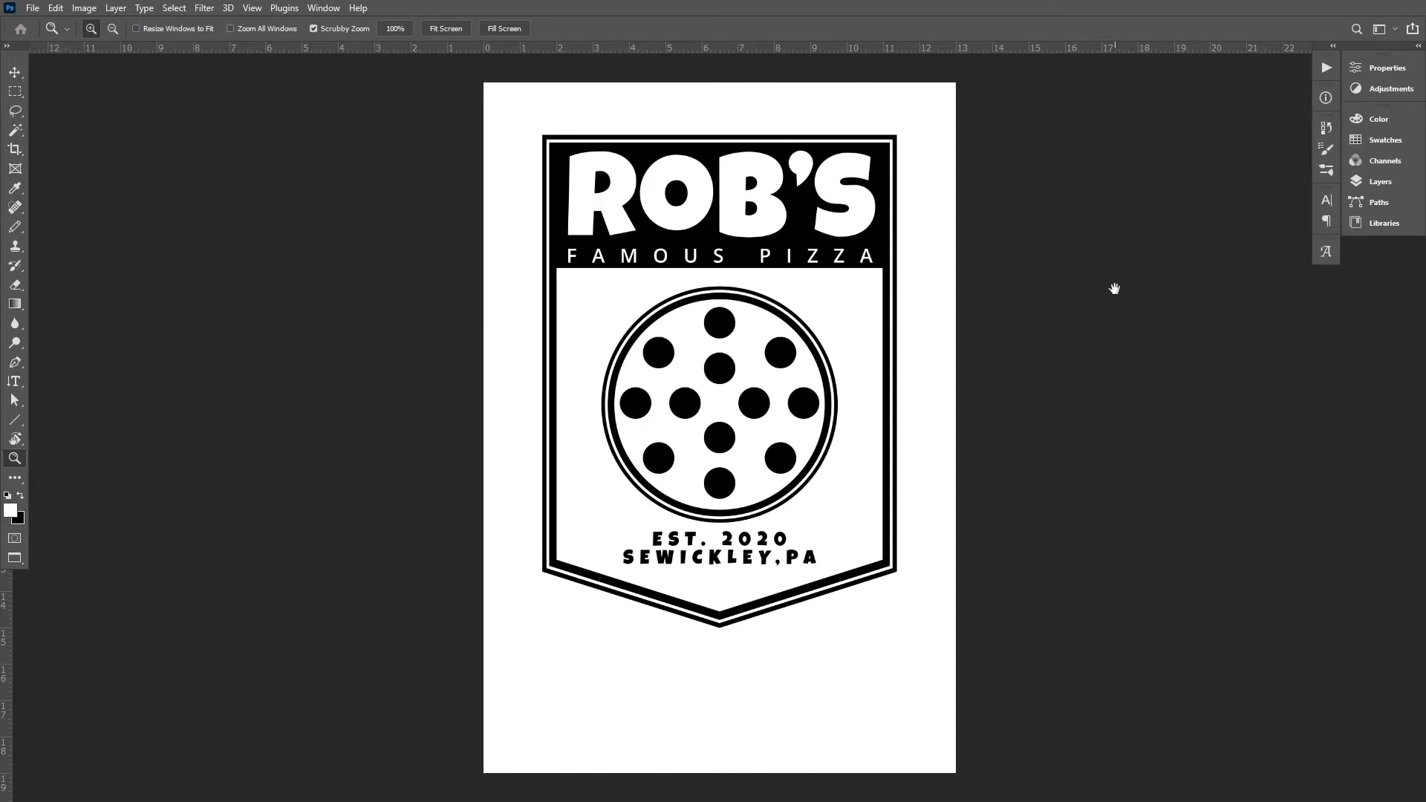
Step: Hide the Background layer to check the badge's transparent areas, and show the layer again
left_click_drag(1115, 288, 1022, 309)
left_click(1388, 182)
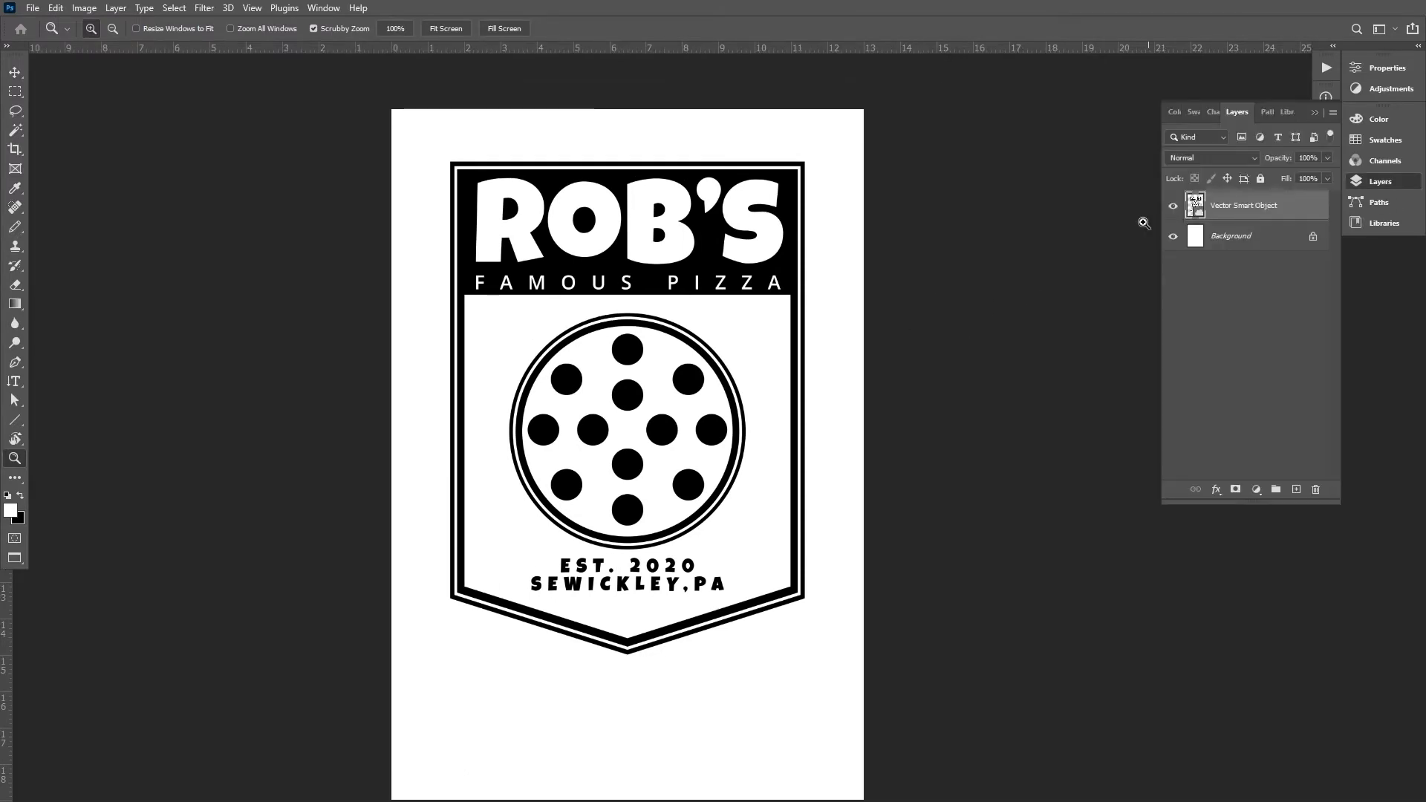
left_click(1172, 236)
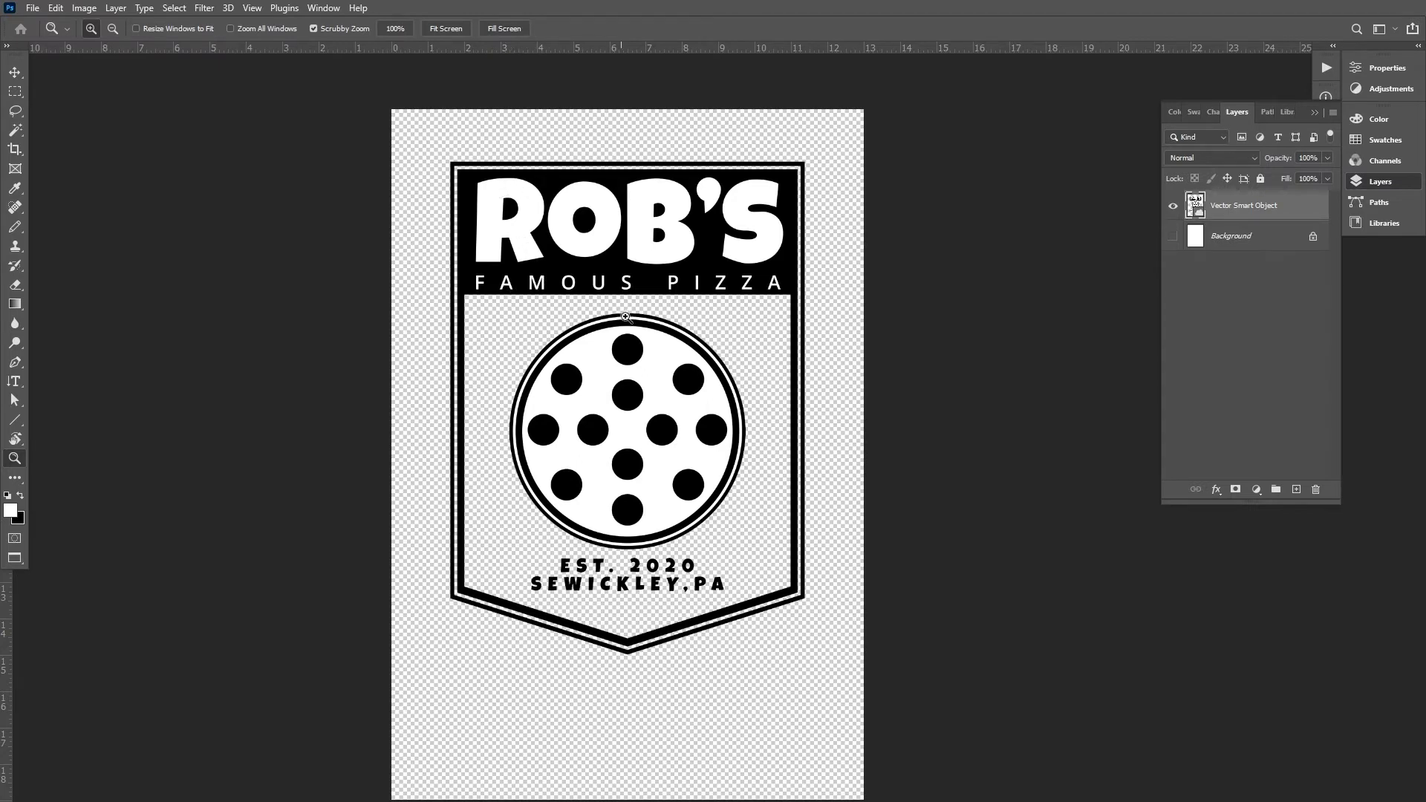
left_click(1173, 237)
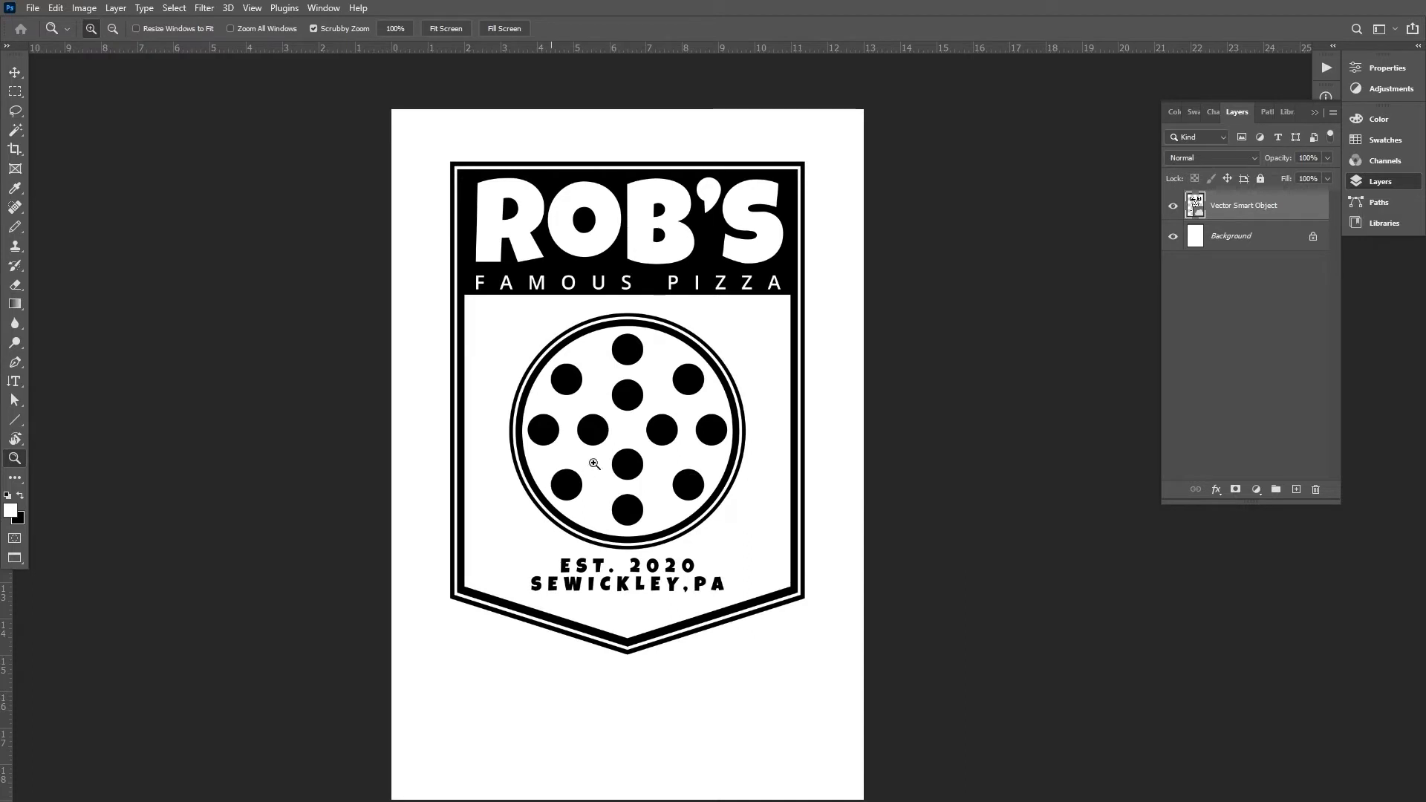
Step: Open the print settings, choose the WF-7710 Series(Network) printer and set the copies to 1
left_click(32, 8)
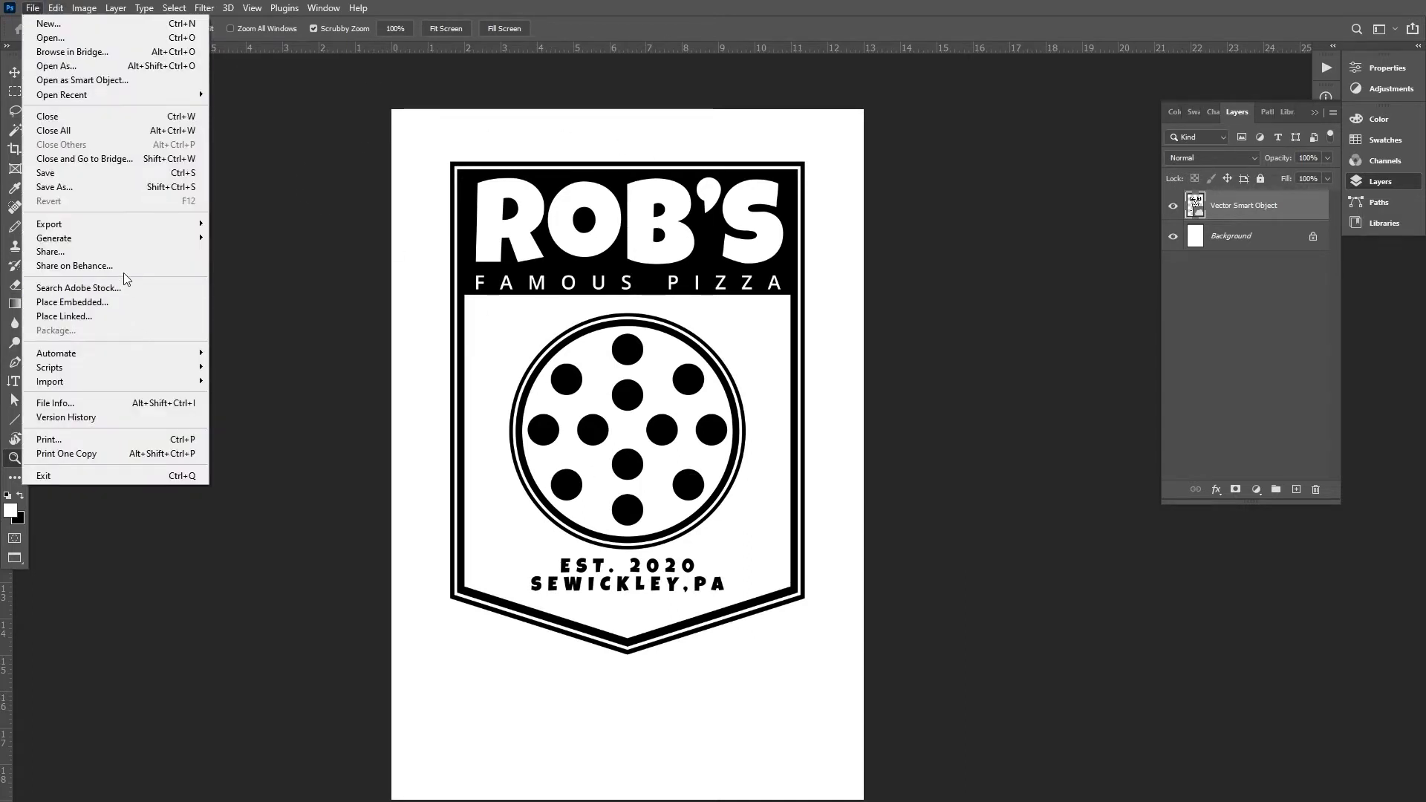
left_click(122, 442)
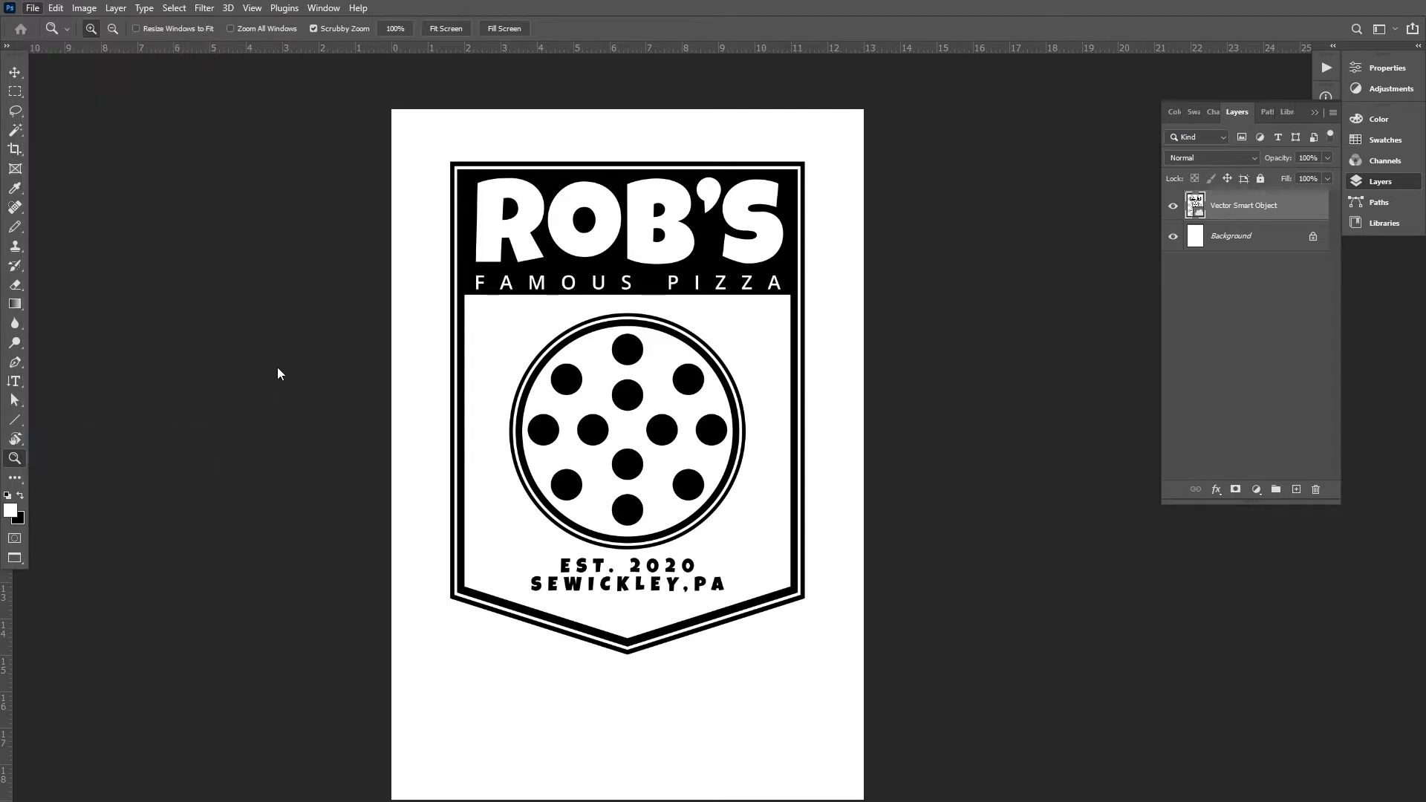
left_click(854, 150)
left_click(845, 165)
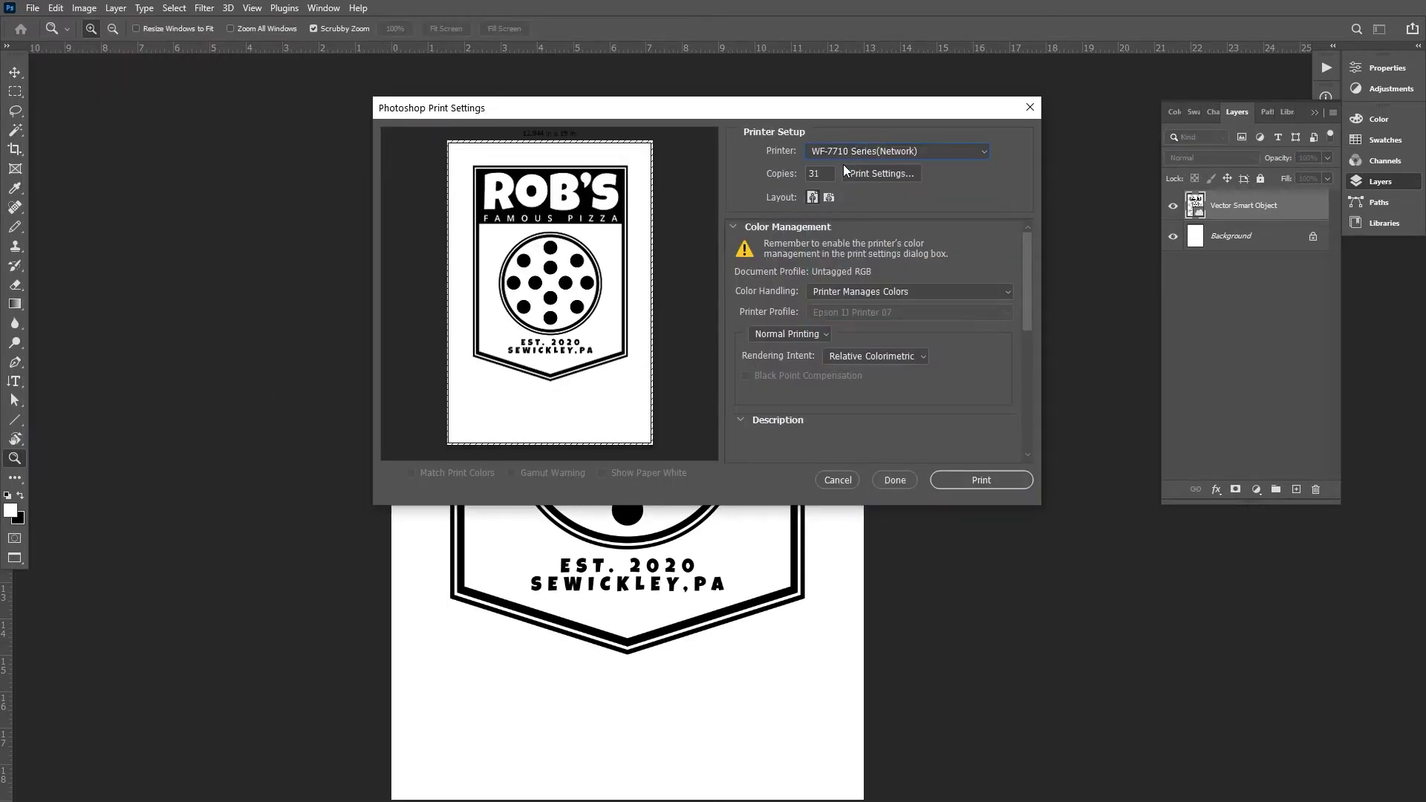
double_click(820, 173)
type("1")
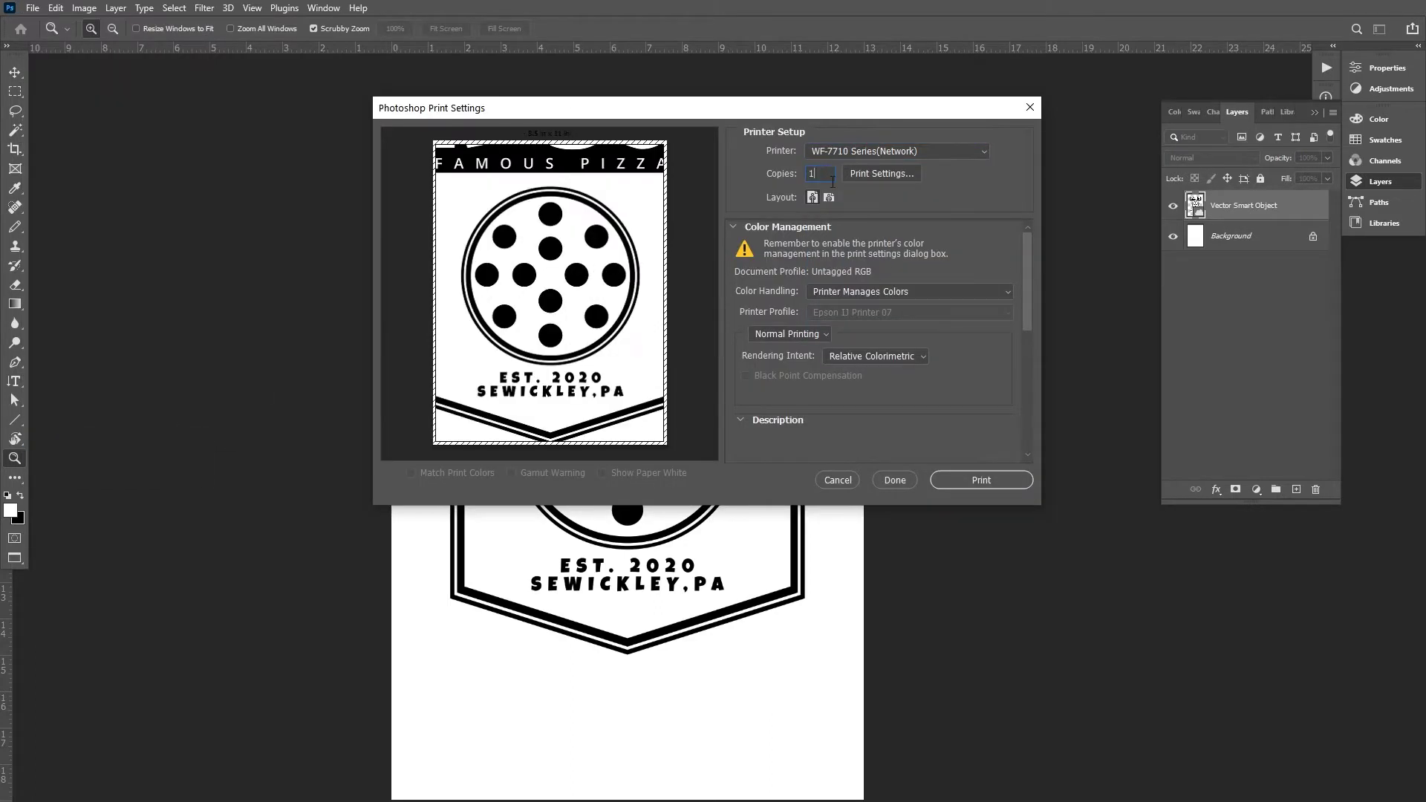
Step: Open the WF-7710 printer properties, compare the Sublimation 7710 and HQ SUB printing presets, and apply HQ SUB
left_click(886, 176)
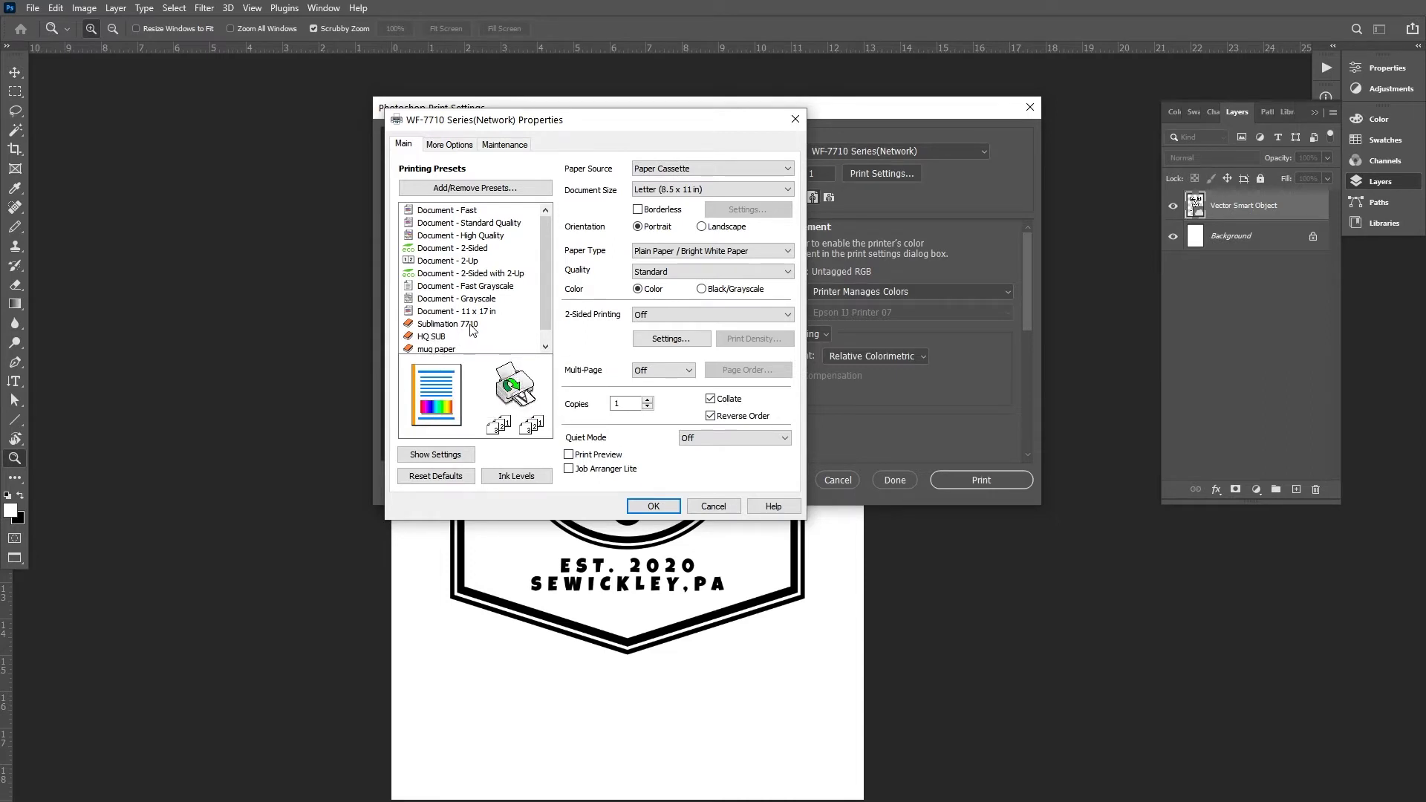
mouse_move(479, 329)
left_click(470, 324)
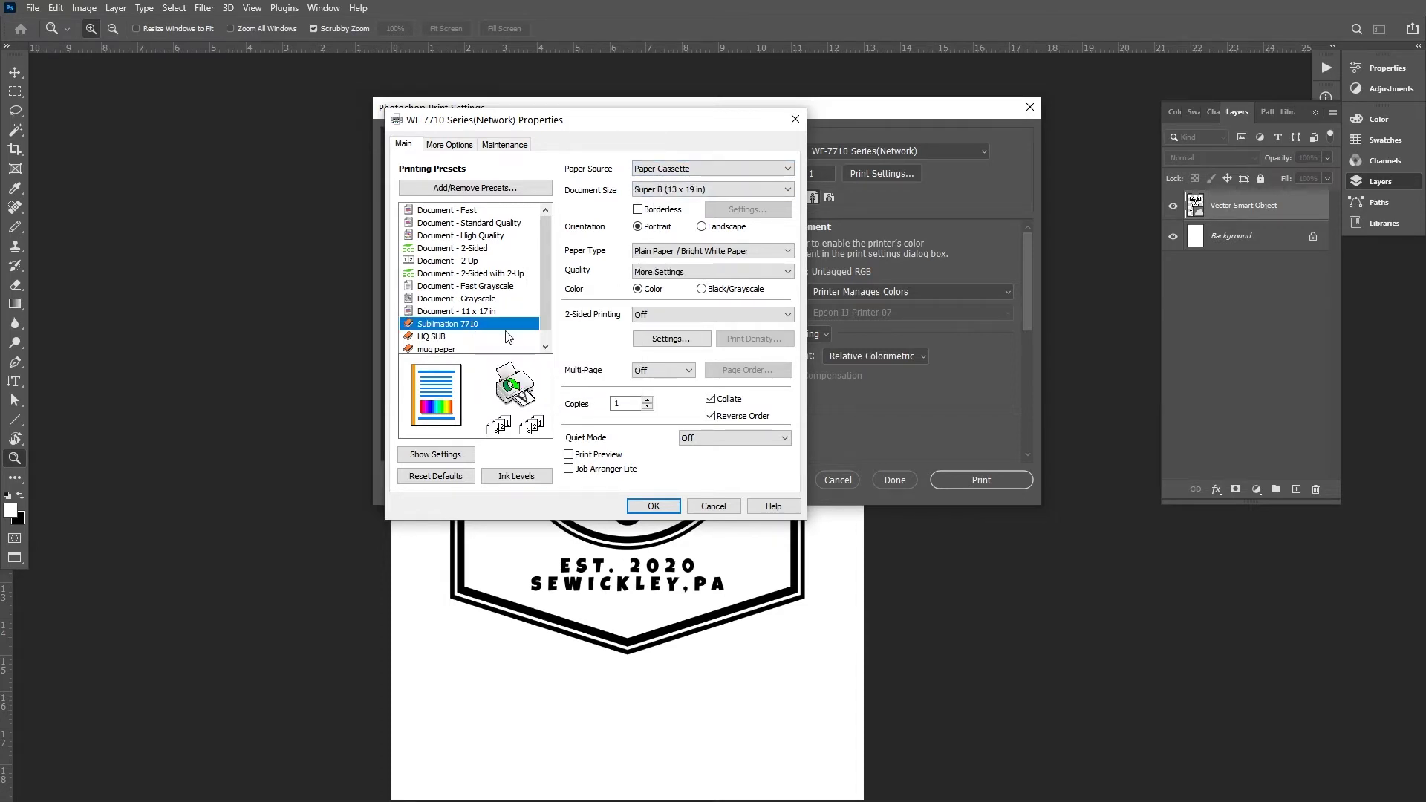
left_click(438, 338)
left_click(439, 324)
left_click(442, 335)
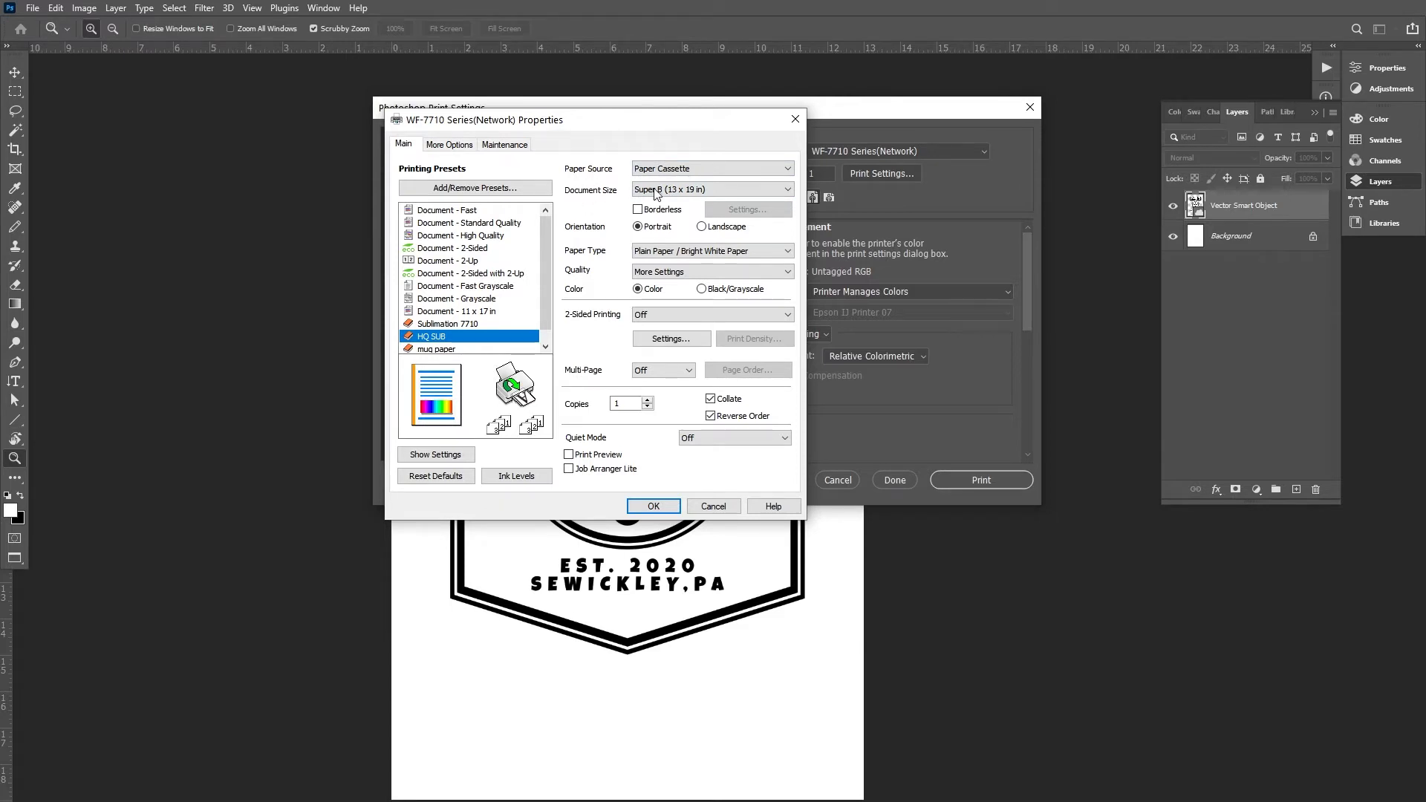
Step: Set the paper type to Premium Presentation Paper Matte and the print quality to High
left_click(681, 253)
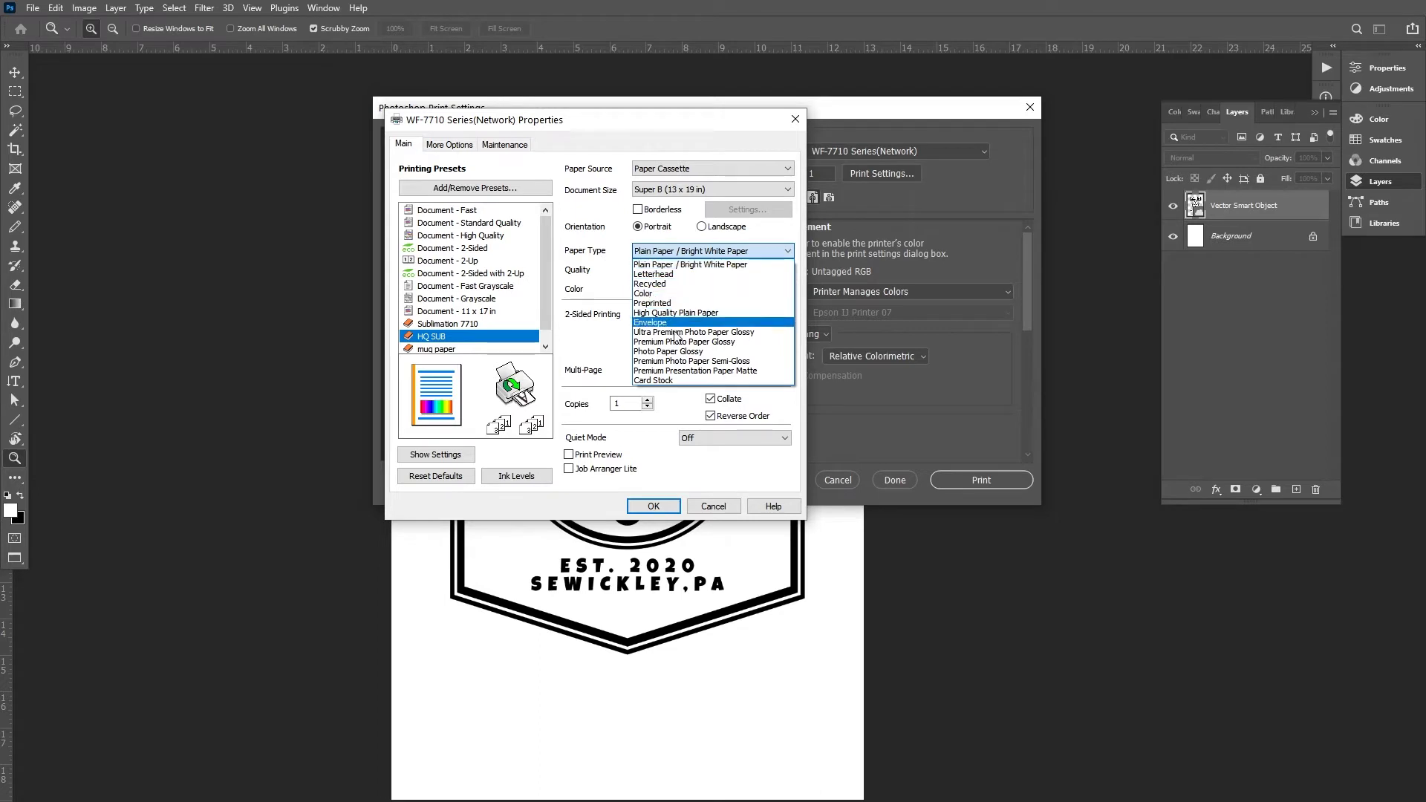
left_click(719, 371)
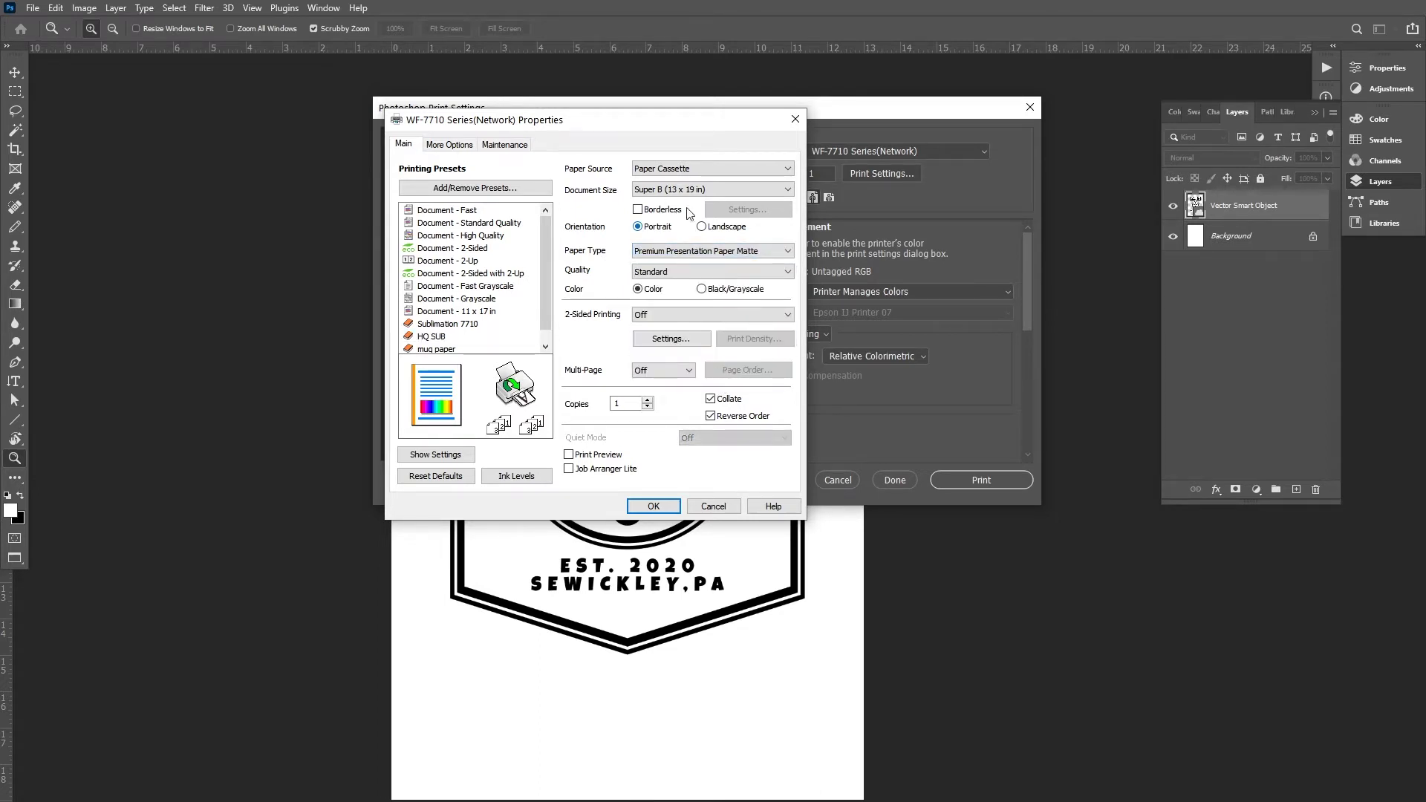
left_click(695, 273)
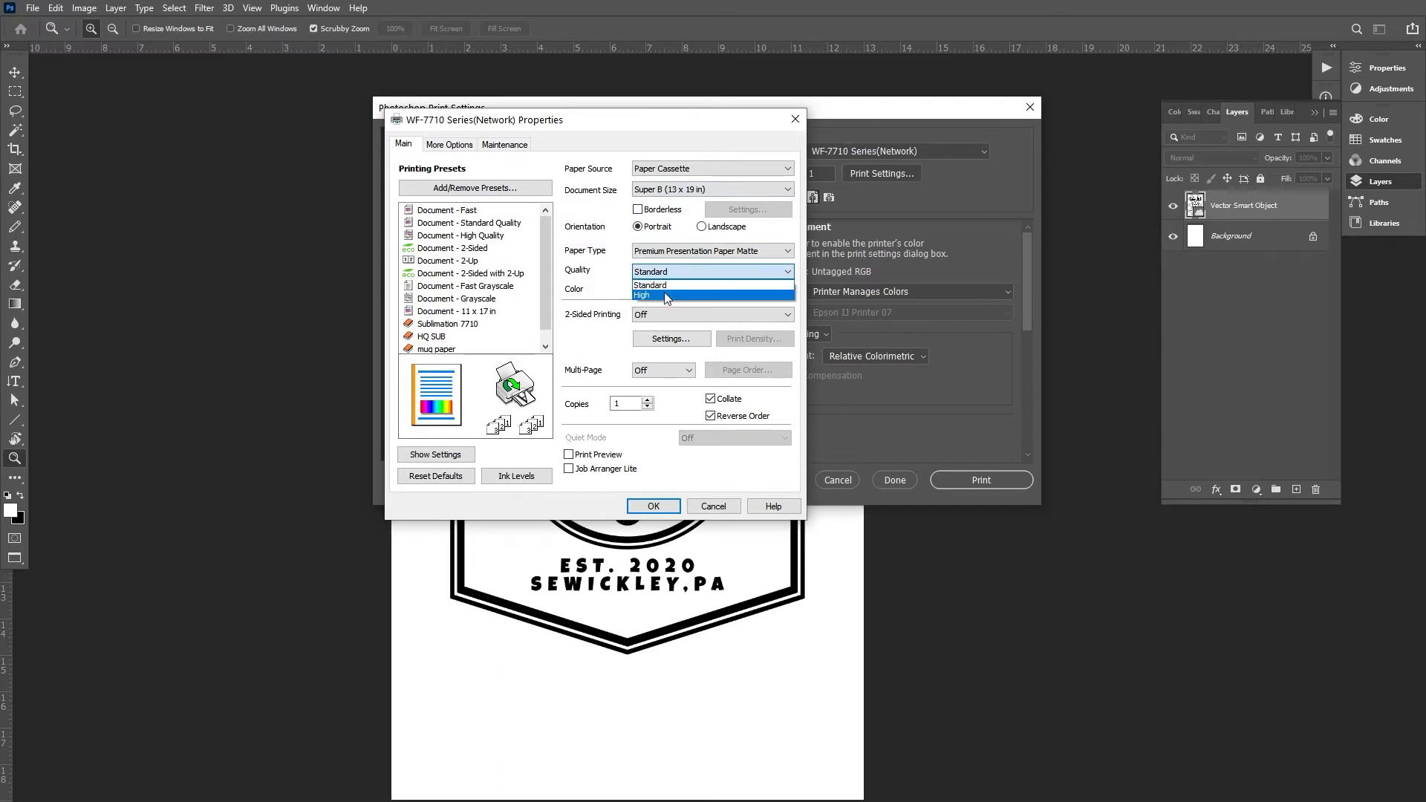
left_click(666, 296)
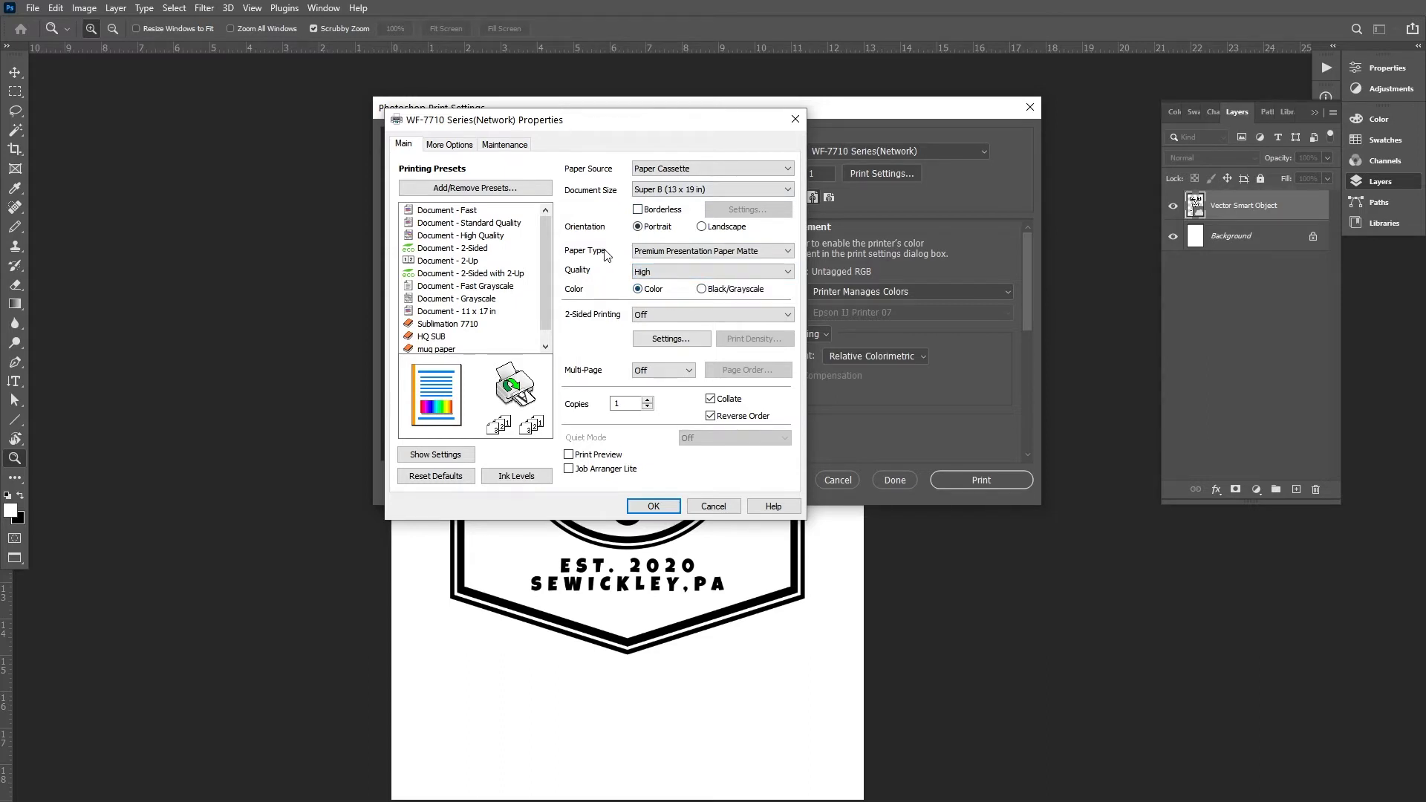
Step: Turn off High Speed in the additional printer settings and accept the printer properties
left_click(449, 144)
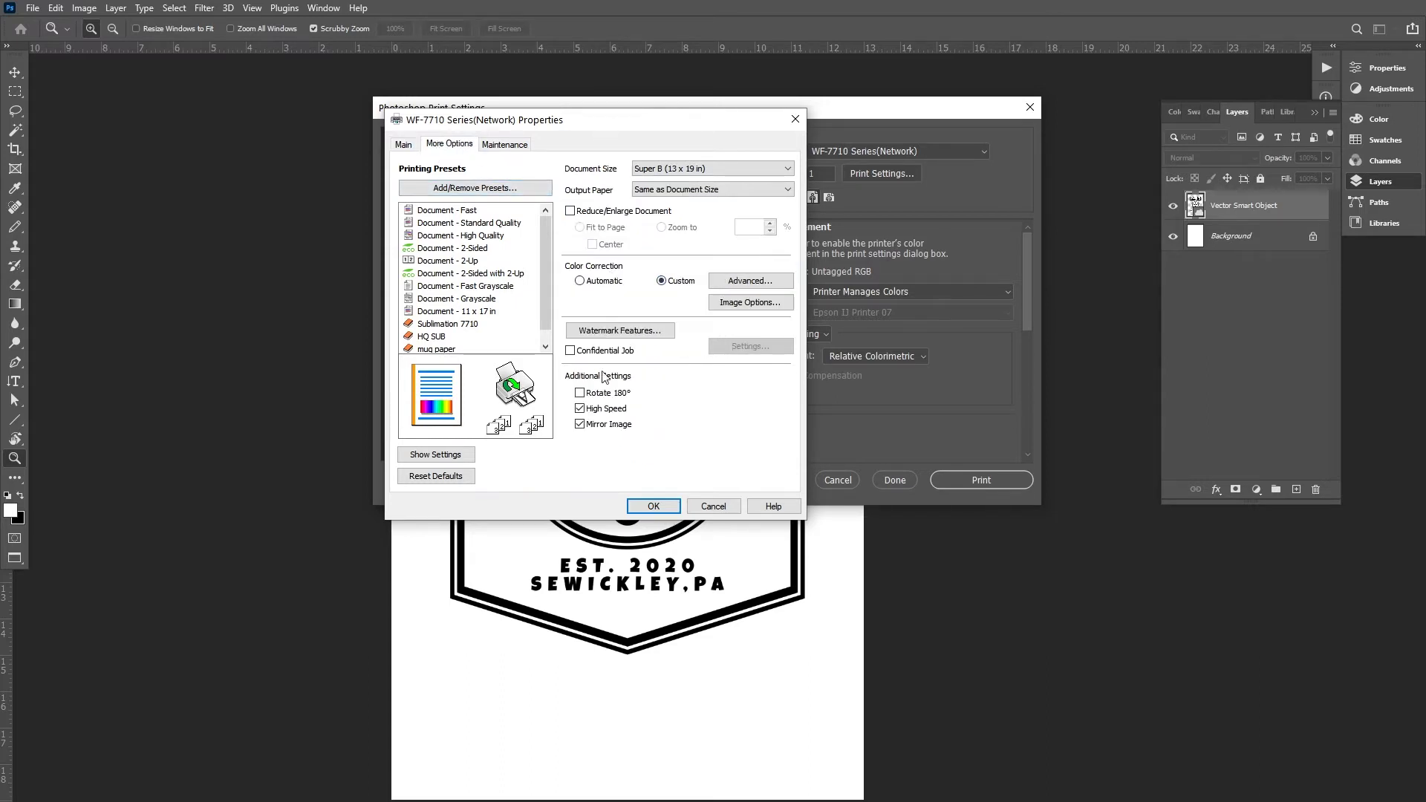
left_click(580, 409)
left_click(653, 505)
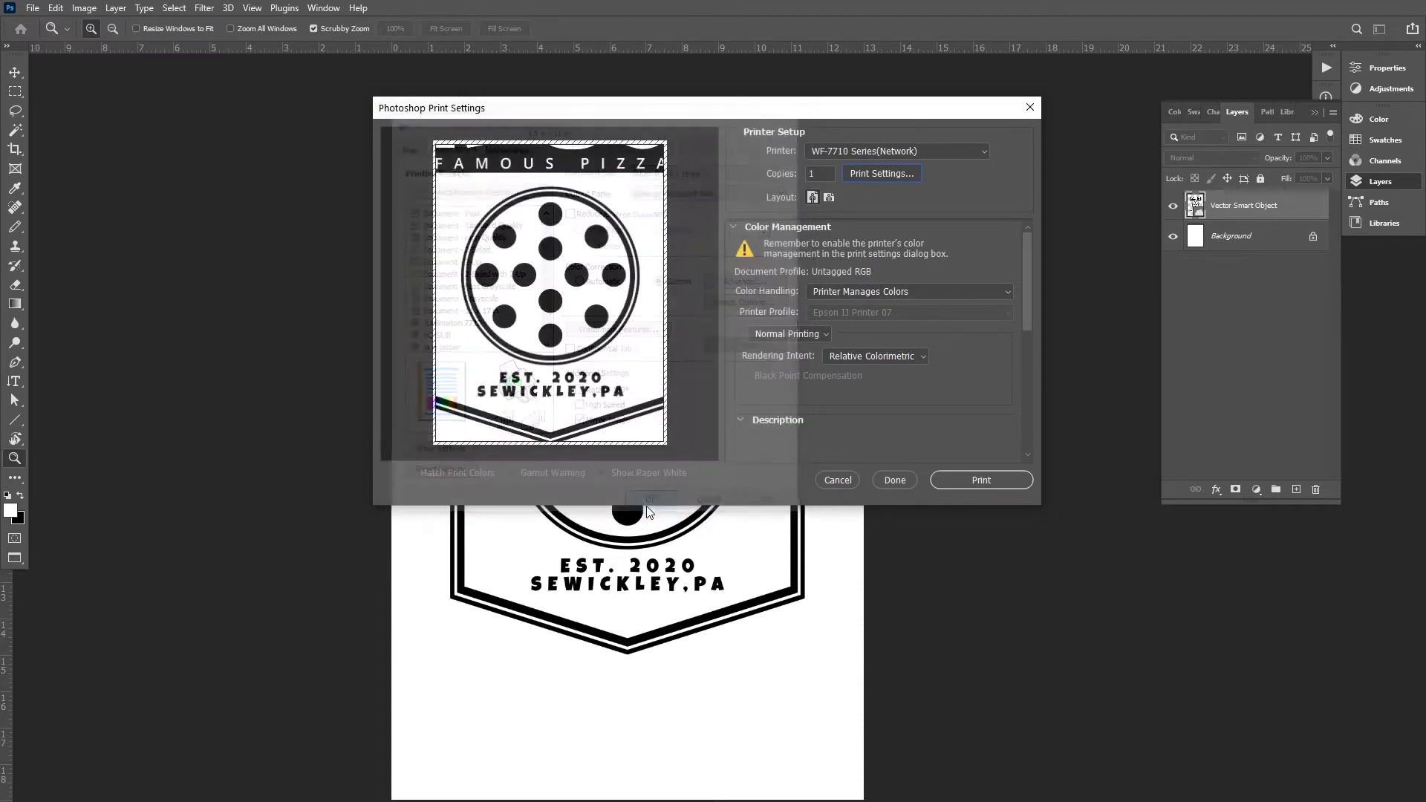
Step: Choose the portrait layout and print the badge page, proceeding despite the clipping warning
left_click(813, 196)
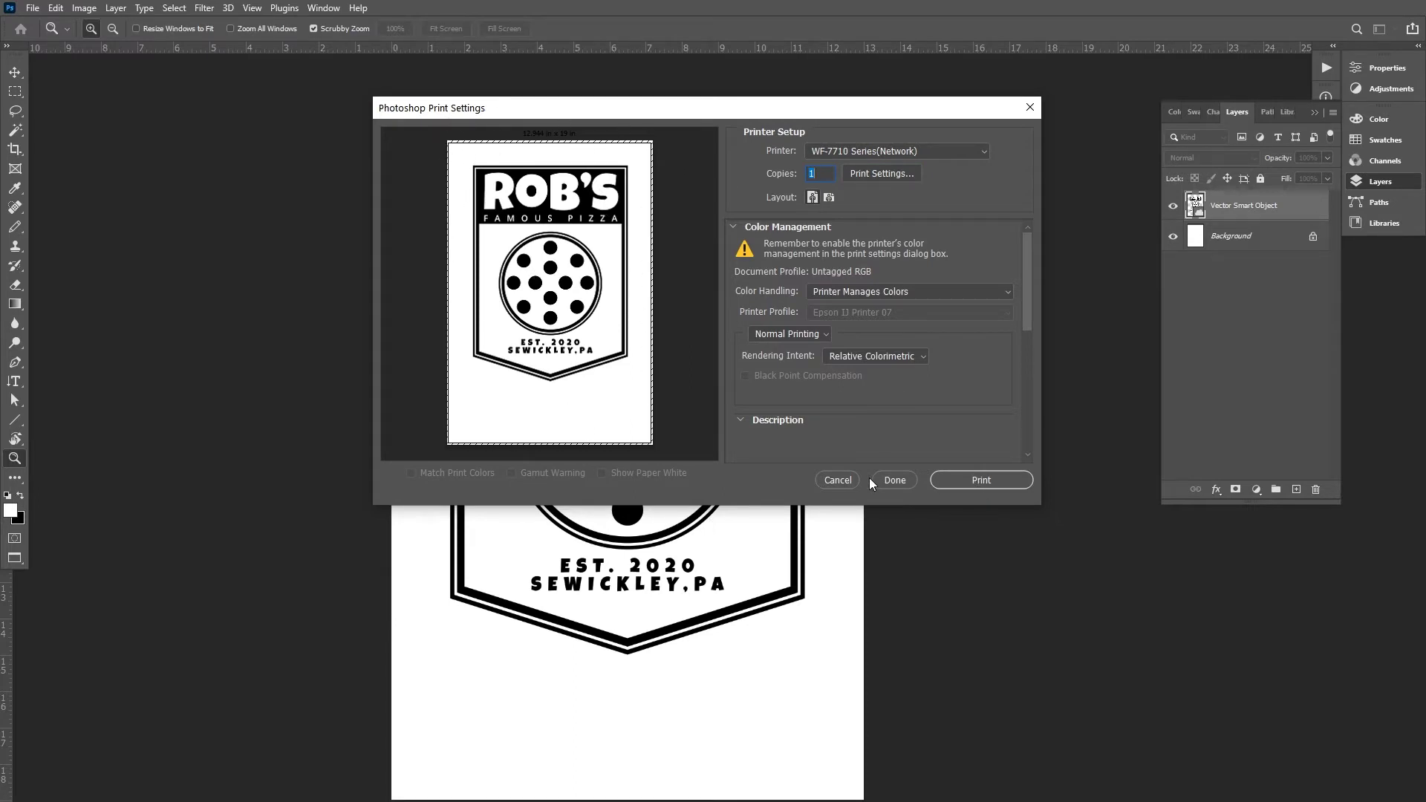
left_click(981, 481)
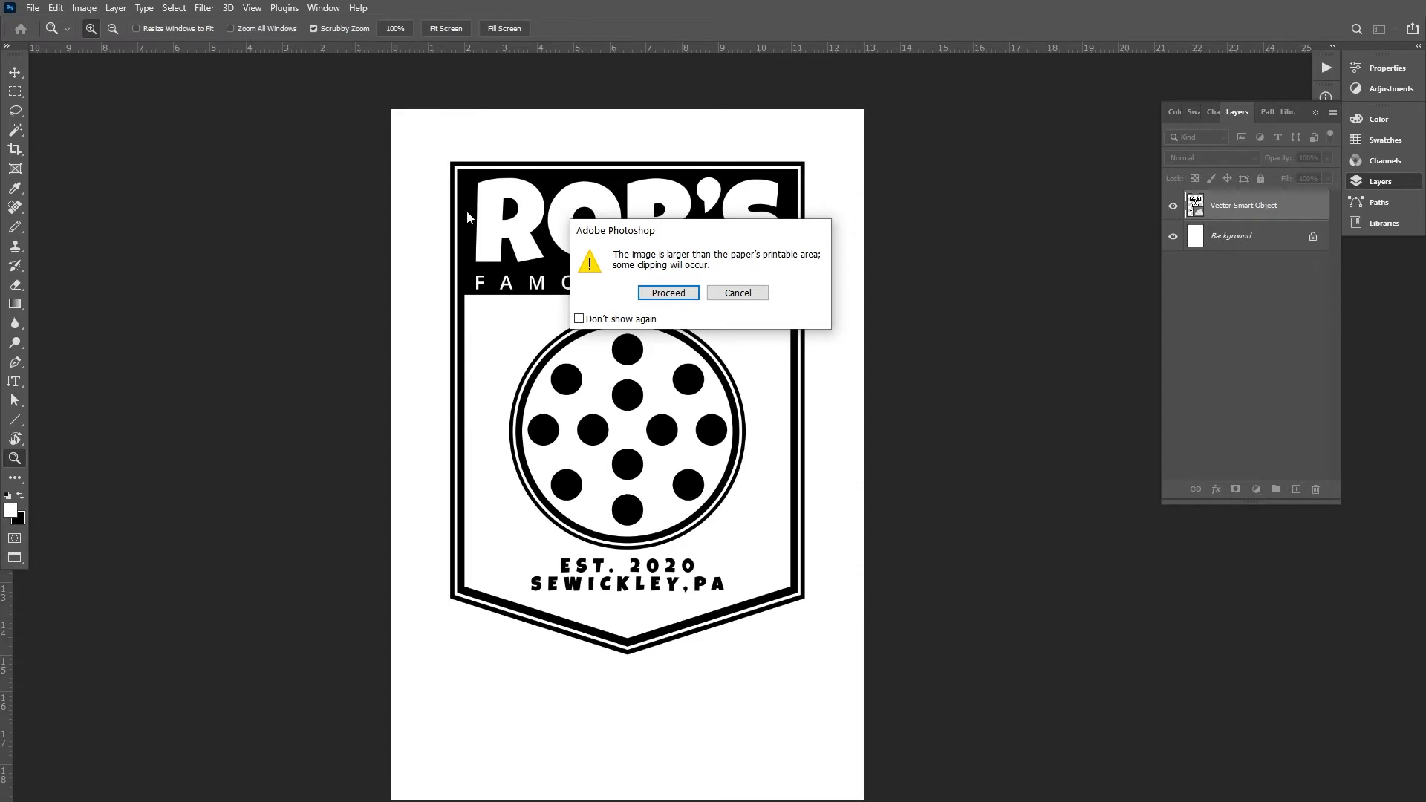
left_click(659, 295)
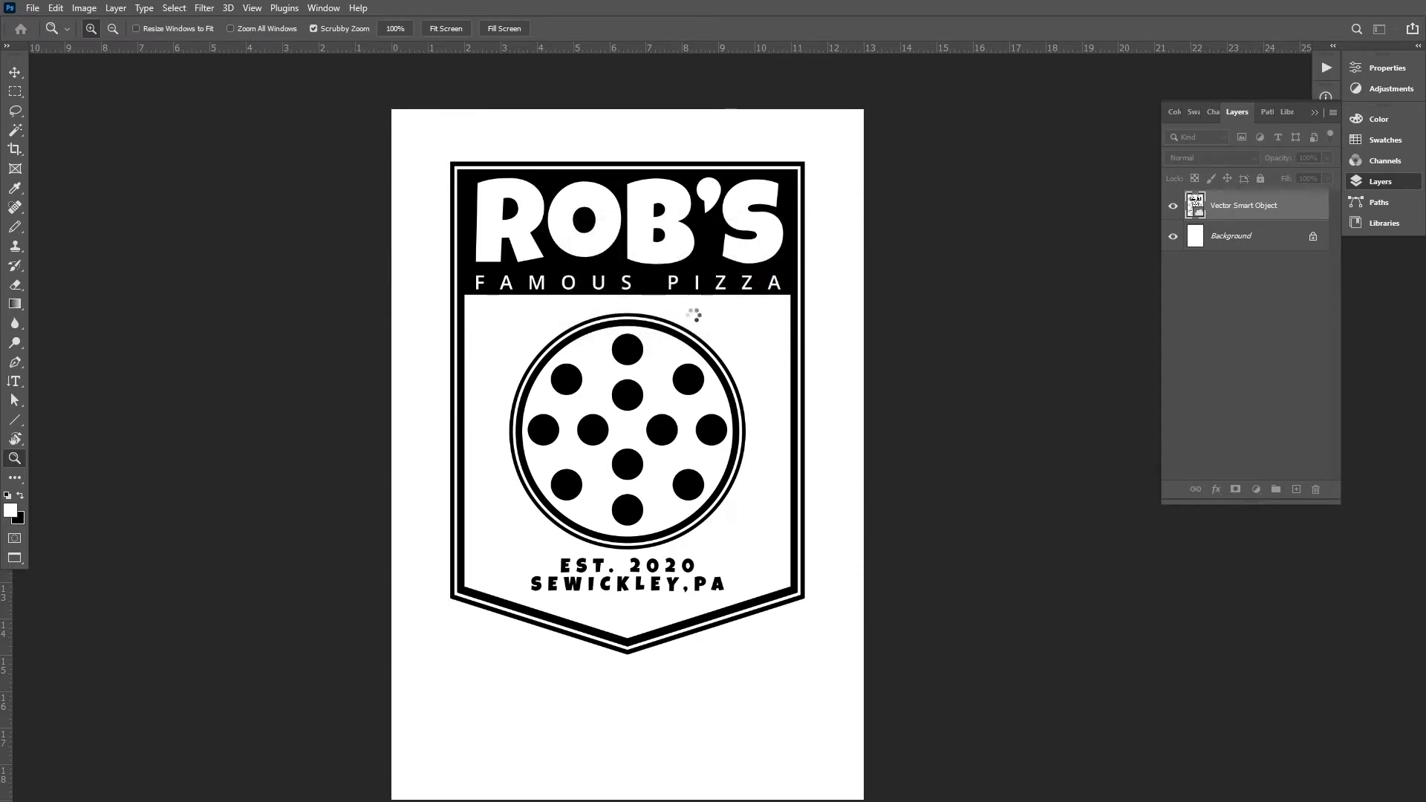